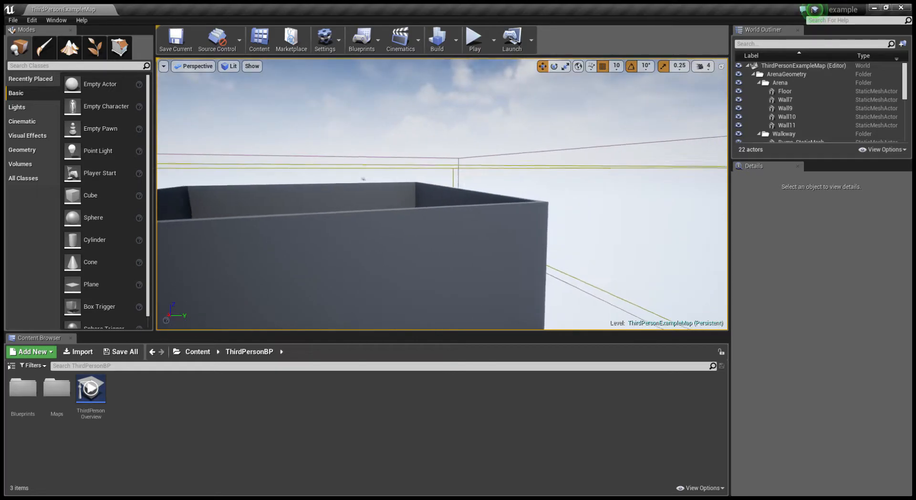
Step: Go to the project's root Content folder so that all asset folders are listed
{"action": "key", "text": "w"}
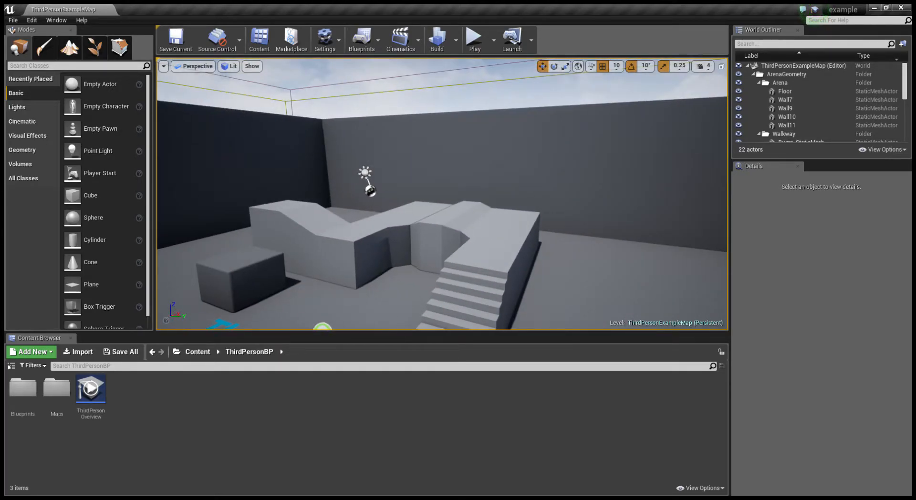
{"action": "key", "text": "a"}
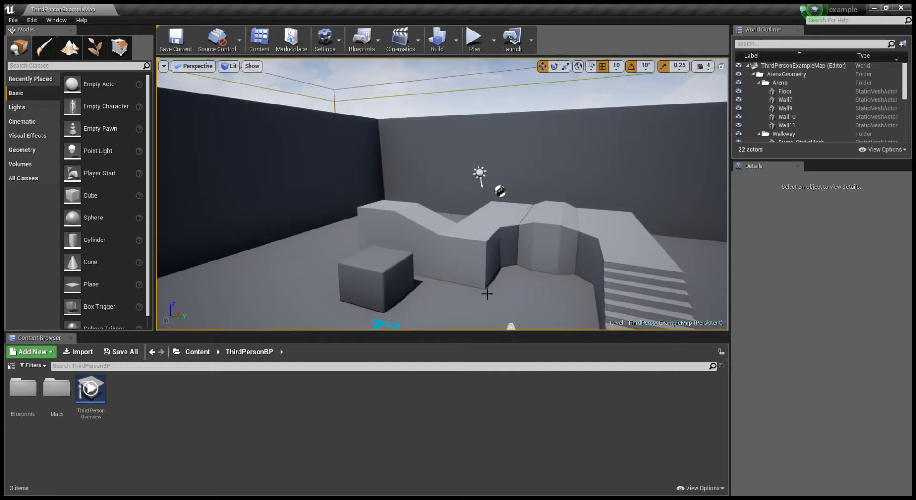
{"action": "left_click", "coordinate": [198, 352]}
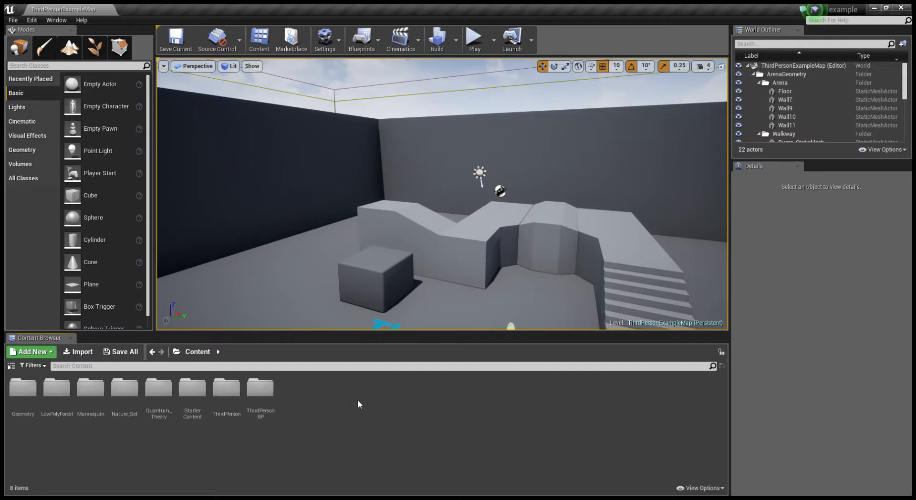
Step: Examine the example map's walled arena, its ramps and the character from outside and from above
{"action": "mouse_move", "coordinate": [442, 193]}
{"action": "right_mouse_down"}
{"action": "mouse_move", "coordinate": [449, 277]}
{"action": "mouse_move", "coordinate": [482, 191]}
{"action": "mouse_move", "coordinate": [411, 179]}
{"action": "mouse_move", "coordinate": [448, 179]}
{"action": "mouse_move", "coordinate": [435, 229]}
{"action": "mouse_move", "coordinate": [430, 179]}
{"action": "mouse_move", "coordinate": [420, 186]}
{"action": "mouse_move", "coordinate": [432, 234]}
{"action": "mouse_move", "coordinate": [425, 220]}
{"action": "mouse_move", "coordinate": [437, 189]}
{"action": "mouse_move", "coordinate": [422, 193]}
{"action": "mouse_move", "coordinate": [456, 193]}
{"action": "right_mouse_up"}
{"action": "key", "text": "s"}
{"action": "key", "text": "w"}
{"action": "key", "text": "w"}
{"action": "key", "text": "s"}
{"action": "key", "text": "s"}
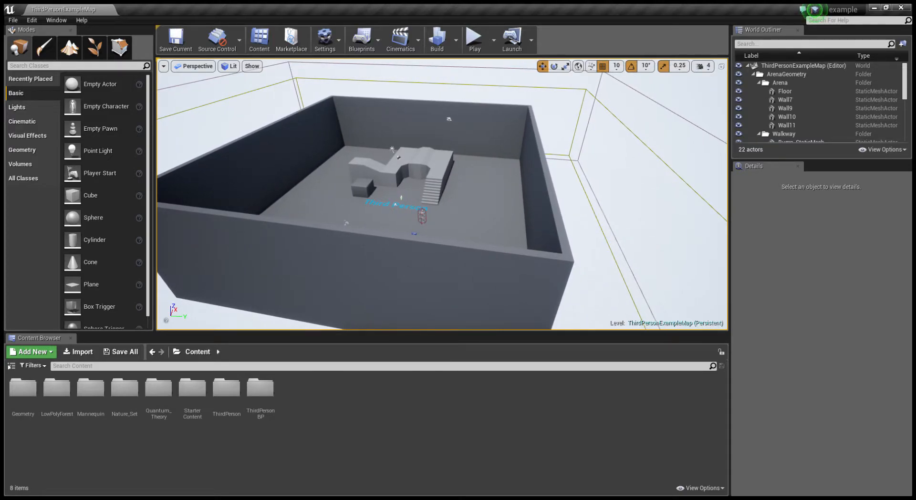
{"action": "key", "text": "w"}
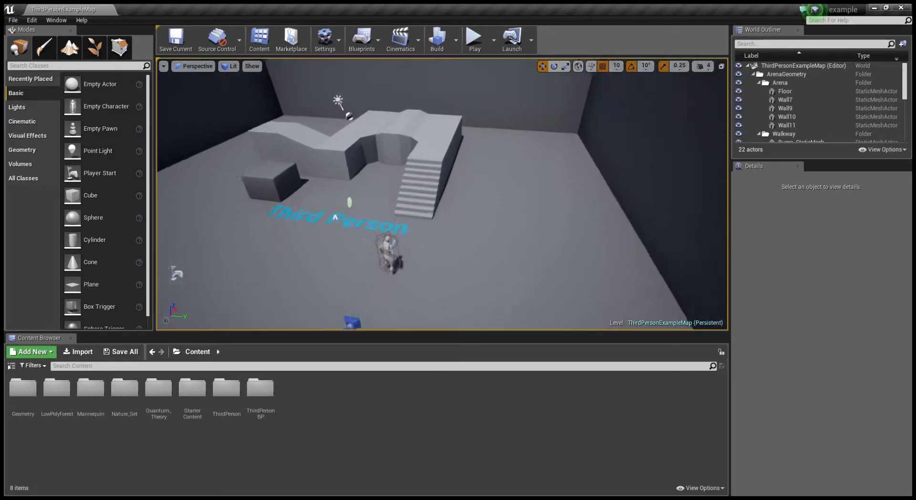
{"action": "key", "text": "s"}
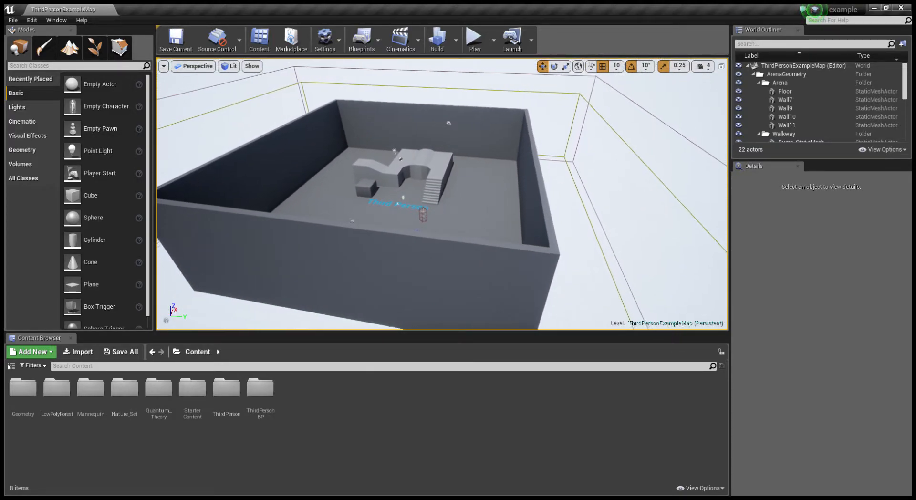
{"action": "right_click_drag", "start_coordinate": [442, 193], "coordinate": [455, 180]}
{"action": "key", "text": "w"}
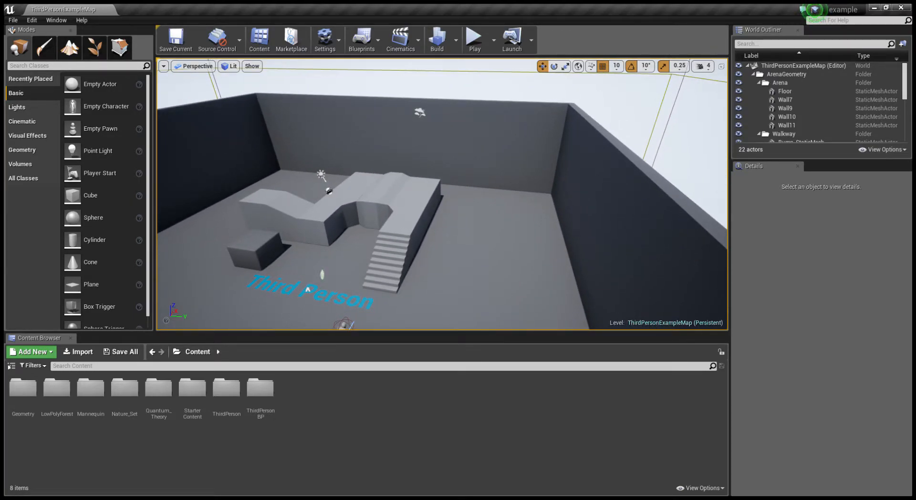
{"action": "right_click_drag", "start_coordinate": [454, 180], "coordinate": [358, 261]}
{"action": "key", "text": "s"}
{"action": "key", "text": "w"}
{"action": "key", "text": "w"}
{"action": "key", "text": "s"}
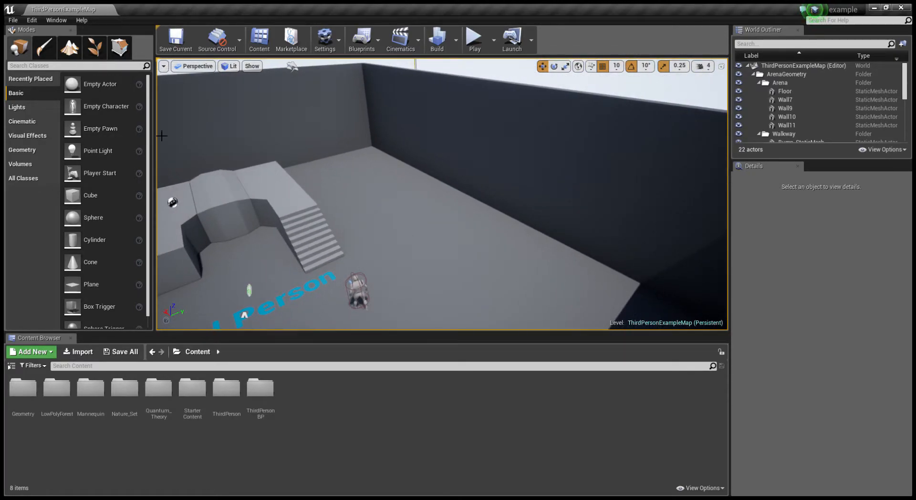
Step: Switch the editor to Landscape mode to set up a new landscape around the arena
{"action": "left_click", "coordinate": [43, 47]}
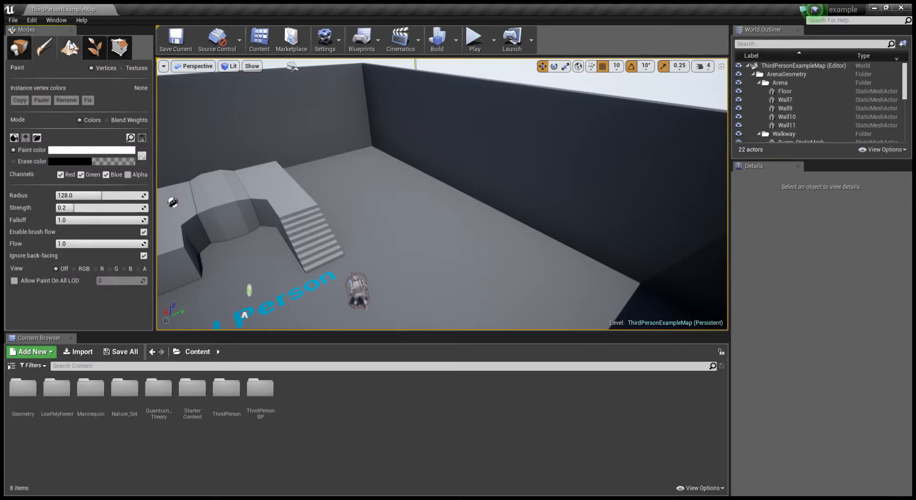
{"action": "left_click", "coordinate": [71, 46]}
{"action": "right_click_drag", "start_coordinate": [307, 132], "coordinate": [228, 112]}
{"action": "key", "text": "s"}
{"action": "key", "text": "w"}
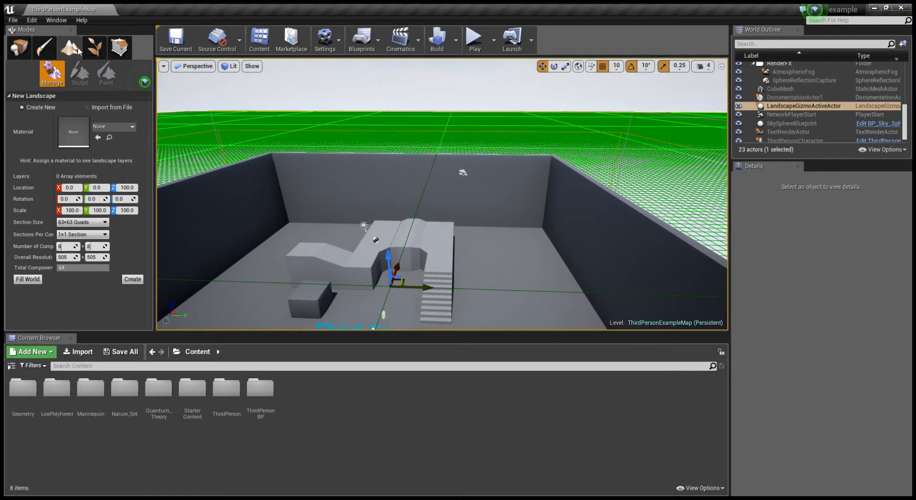
Step: Set the new landscape's scale to 500 in X, 500 in Y and 400 in Z
{"action": "left_click", "coordinate": [78, 212]}
{"action": "type", "text": "500"}
{"action": "key", "text": "Tab"}
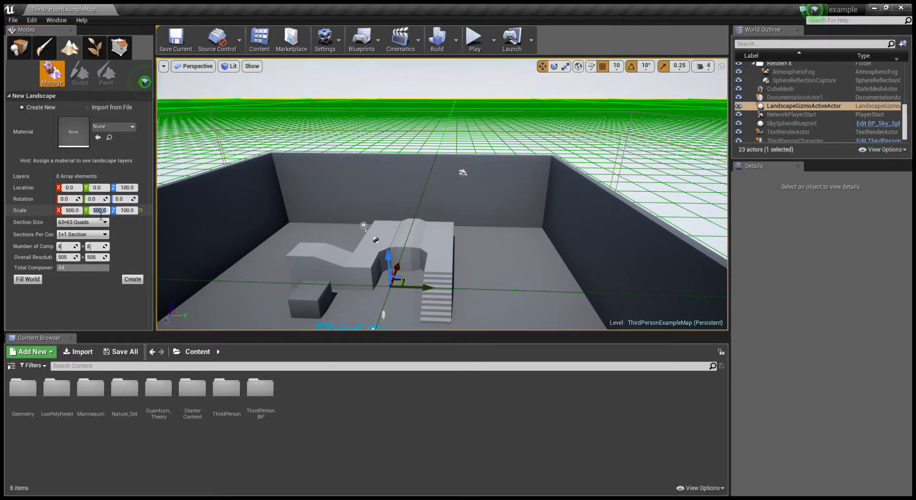
{"action": "key", "text": "Tab"}
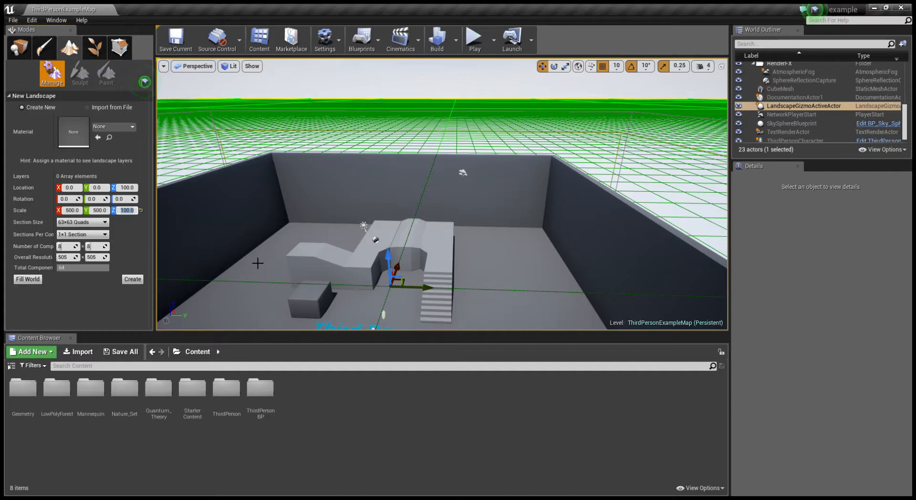
{"action": "type", "text": "400"}
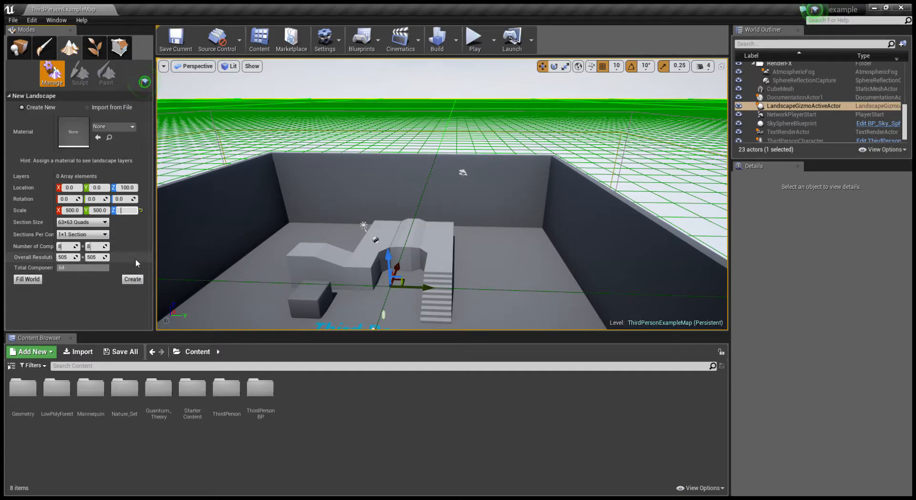
{"action": "type", "text": "400"}
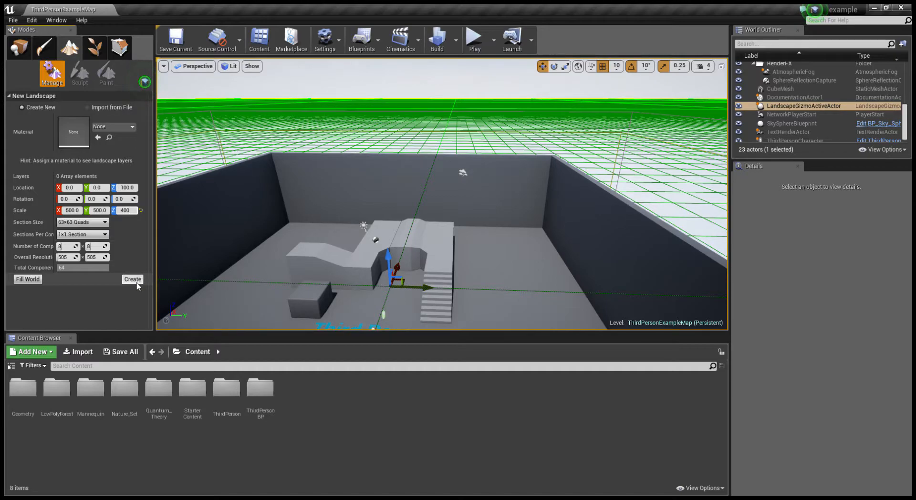
{"action": "key", "text": "Return"}
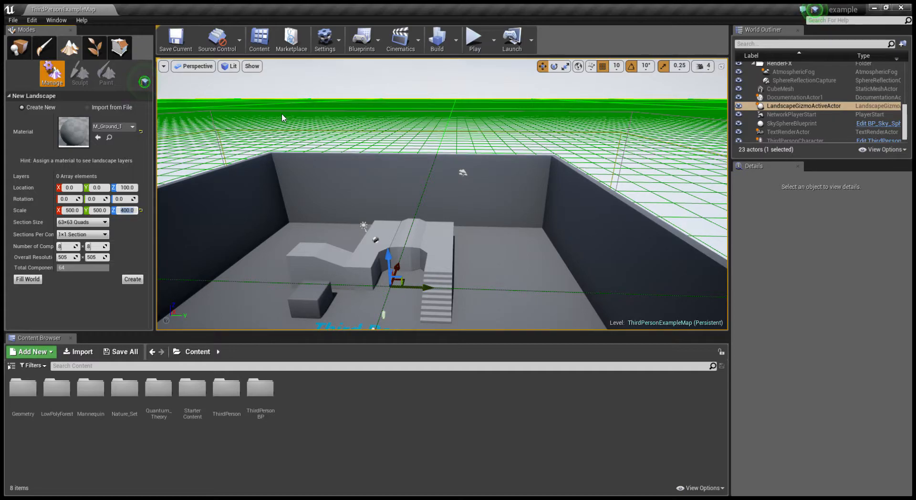
Step: Create the new landscape with the grassy ground material assigned
{"action": "right_click_drag", "start_coordinate": [465, 173], "coordinate": [464, 174]}
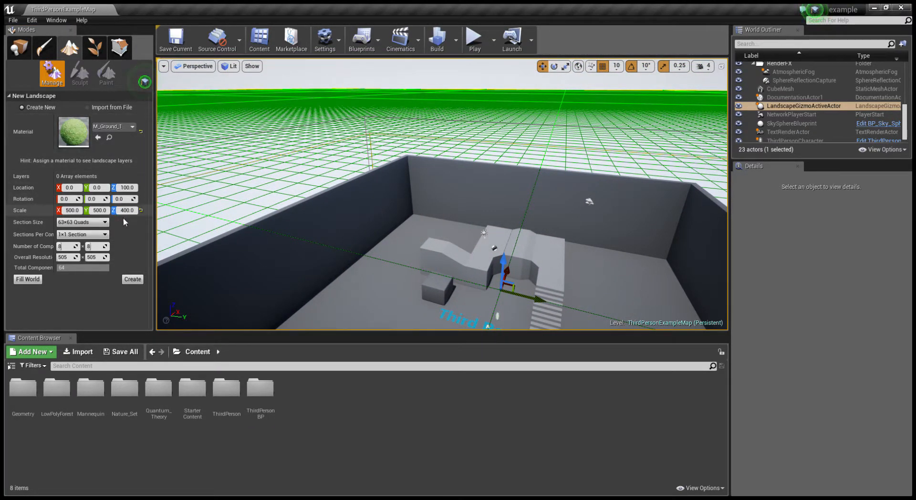
{"action": "right_click_drag", "start_coordinate": [172, 276], "coordinate": [172, 276]}
{"action": "right_click_drag", "start_coordinate": [260, 303], "coordinate": [260, 304]}
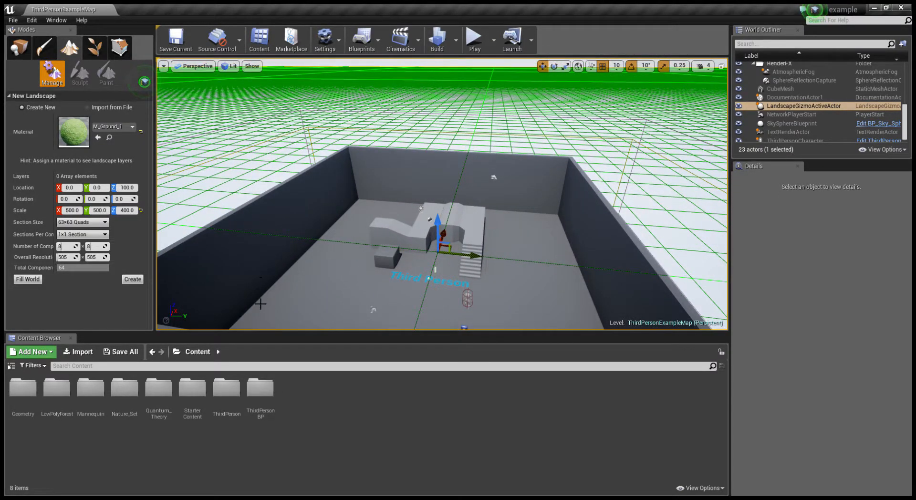
{"action": "left_click", "coordinate": [128, 280]}
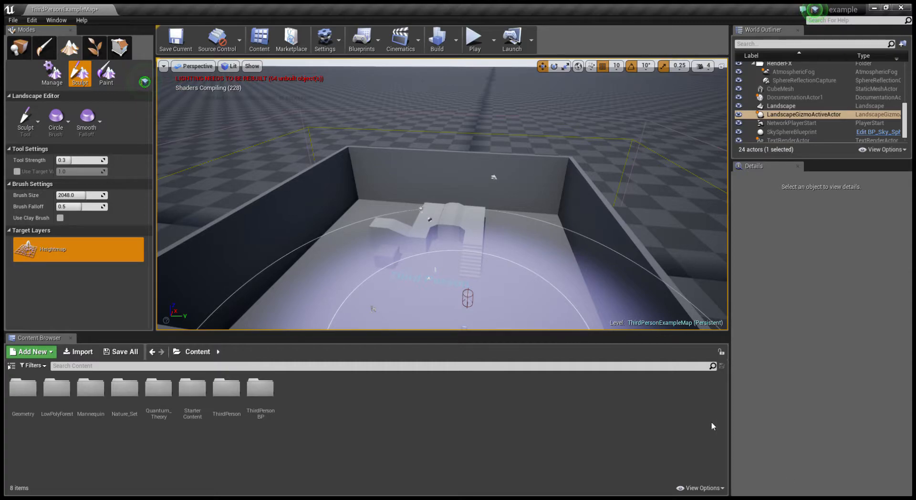
Step: Return to actor placement, select the third-person character in the arena and raise it to about Z 1316
{"action": "mouse_move", "coordinate": [442, 215]}
{"action": "left_mouse_down"}
{"action": "mouse_move", "coordinate": [485, 182]}
{"action": "mouse_move", "coordinate": [477, 183]}
{"action": "mouse_move", "coordinate": [532, 170]}
{"action": "mouse_move", "coordinate": [287, 155]}
{"action": "left_mouse_up"}
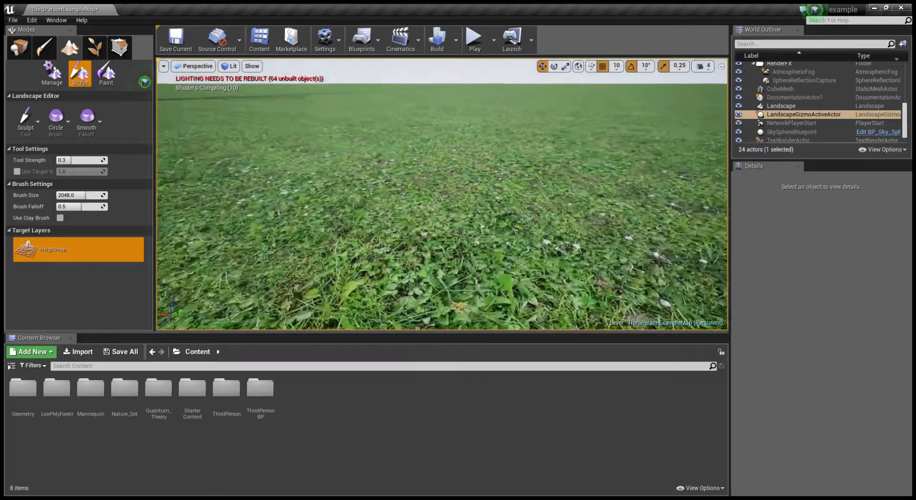
{"action": "right_click_drag", "start_coordinate": [442, 194], "coordinate": [382, 165]}
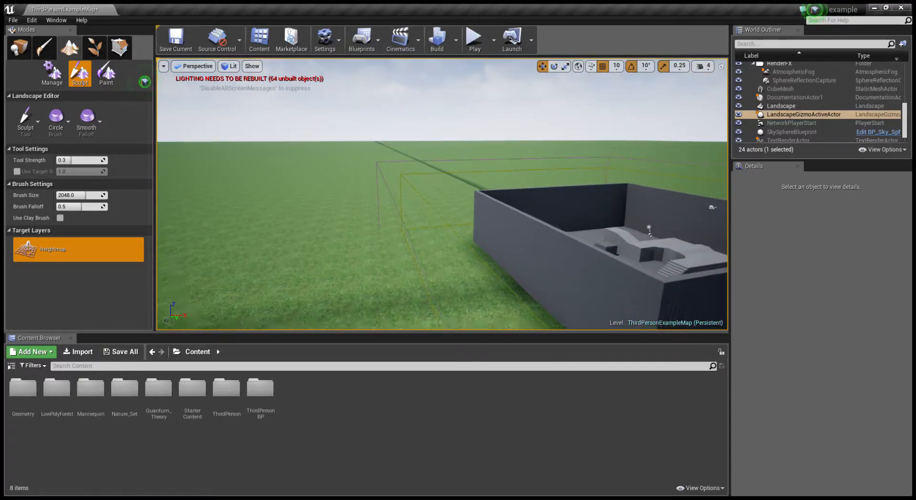
{"action": "right_click_drag", "start_coordinate": [442, 194], "coordinate": [529, 229]}
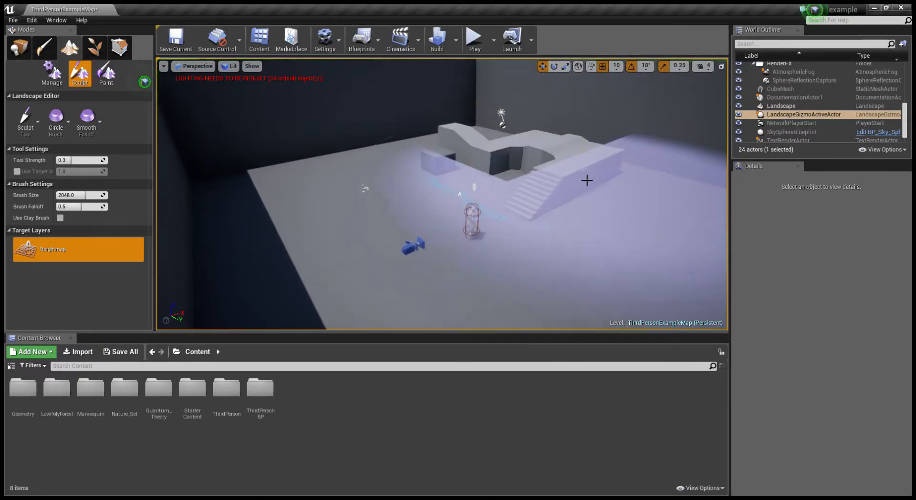
{"action": "left_click", "coordinate": [19, 48]}
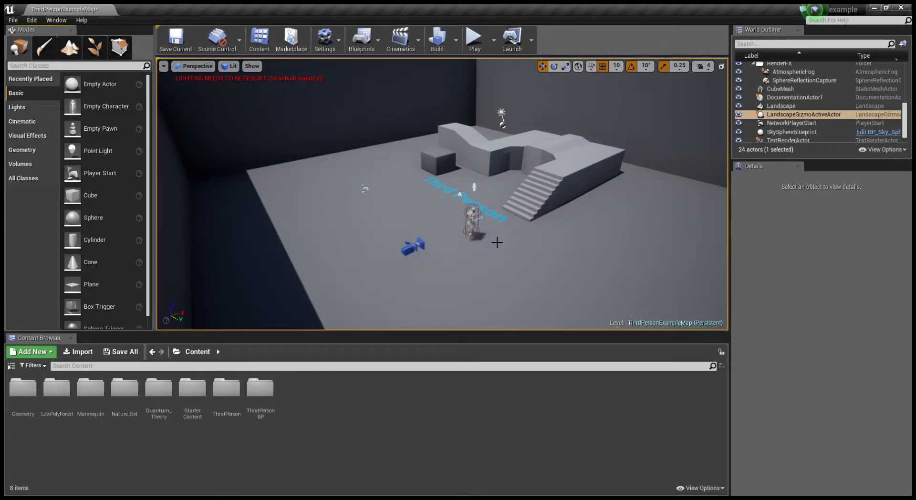
{"action": "left_click", "coordinate": [478, 224]}
{"action": "right_click_drag", "start_coordinate": [418, 236], "coordinate": [449, 188]}
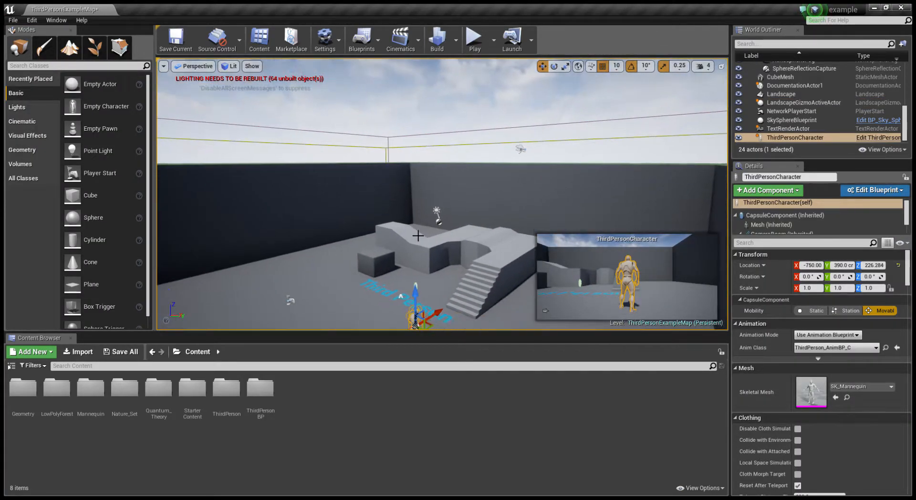
{"action": "left_click_drag", "start_coordinate": [422, 302], "coordinate": [422, 142]}
Step: Move the character along X out of the arena over the grass, to about X -2810
{"action": "key", "text": "s"}
{"action": "right_click_drag", "start_coordinate": [422, 143], "coordinate": [401, 206]}
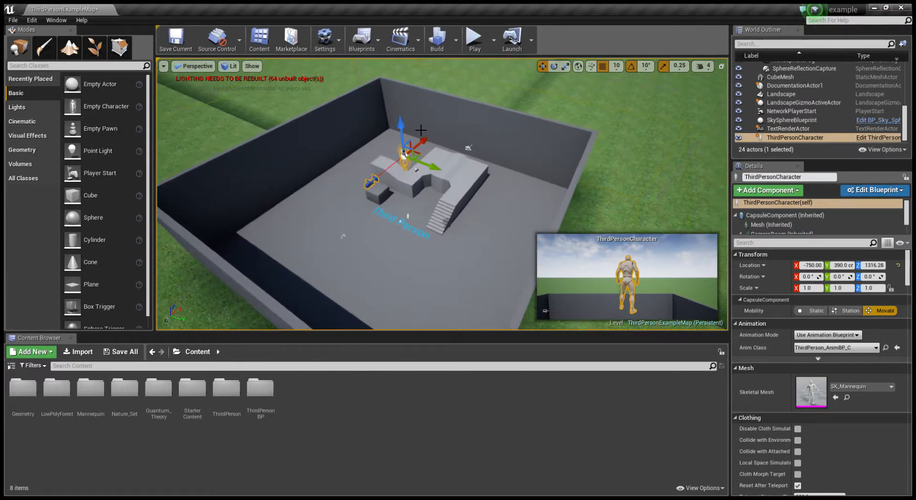
{"action": "left_click_drag", "start_coordinate": [403, 159], "coordinate": [278, 230]}
{"action": "right_click_drag", "start_coordinate": [277, 230], "coordinate": [206, 255]}
{"action": "key", "text": "d"}
{"action": "right_click_drag", "start_coordinate": [454, 203], "coordinate": [354, 203]}
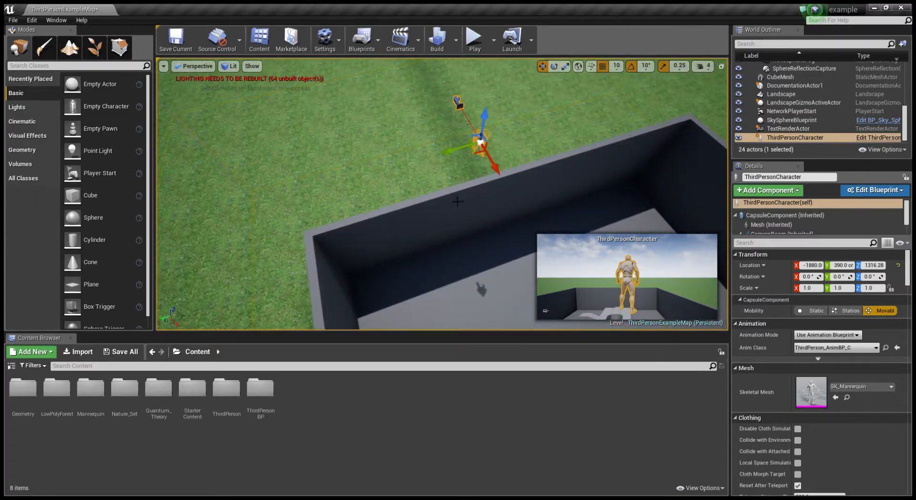
{"action": "left_click_drag", "start_coordinate": [502, 172], "coordinate": [442, 102]}
Step: Lower the character to about Z 1246 and shift it along Y to about 2150
{"action": "right_click_drag", "start_coordinate": [442, 102], "coordinate": [388, 40]}
{"action": "key", "text": "d"}
{"action": "right_click_drag", "start_coordinate": [534, 220], "coordinate": [517, 229]}
{"action": "key", "text": "d"}
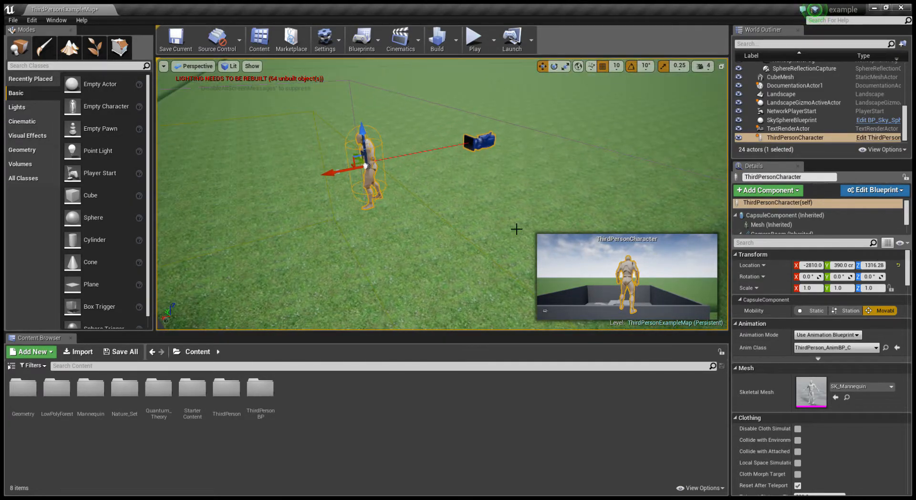
{"action": "mouse_move", "coordinate": [475, 206]}
{"action": "right_mouse_down"}
{"action": "mouse_move", "coordinate": [438, 163]}
{"action": "mouse_move", "coordinate": [465, 163]}
{"action": "mouse_move", "coordinate": [470, 203]}
{"action": "right_mouse_up"}
{"action": "key", "text": "w"}
{"action": "key", "text": "s"}
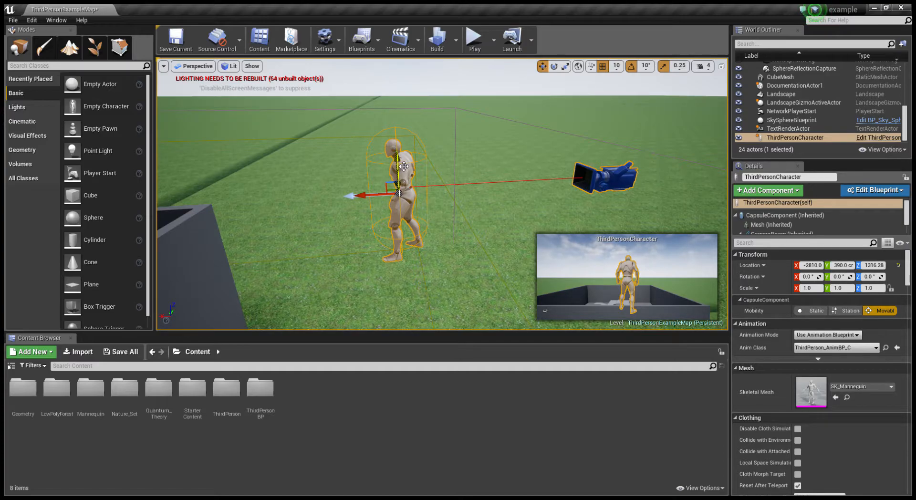
{"action": "left_click_drag", "start_coordinate": [404, 166], "coordinate": [416, 212]}
{"action": "right_click_drag", "start_coordinate": [453, 163], "coordinate": [453, 272]}
{"action": "right_click_drag", "start_coordinate": [489, 141], "coordinate": [461, 98]}
{"action": "right_click_drag", "start_coordinate": [403, 185], "coordinate": [400, 185]}
{"action": "left_click_drag", "start_coordinate": [398, 202], "coordinate": [568, 81]}
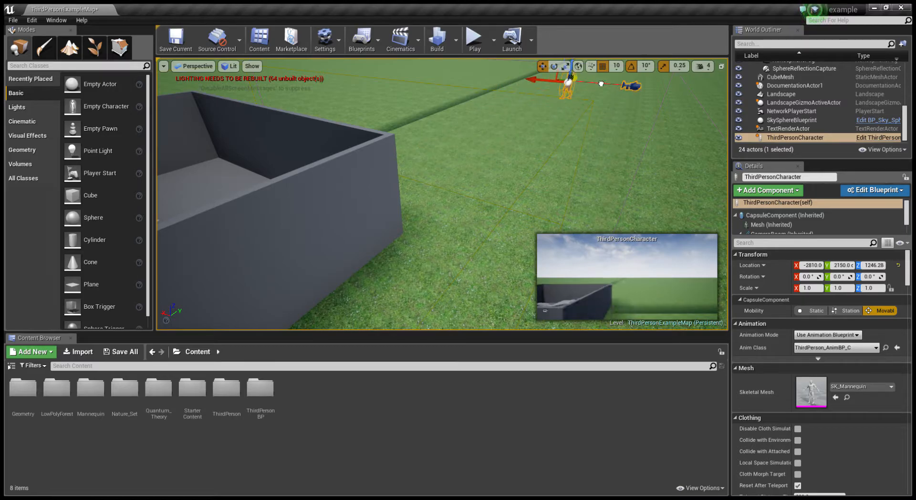
Step: Shift the character farther from the arena to about Y 3480 and lower it to about Z 556
{"action": "right_click_drag", "start_coordinate": [497, 149], "coordinate": [497, 141]}
{"action": "mouse_move", "coordinate": [313, 161]}
{"action": "right_mouse_down"}
{"action": "mouse_move", "coordinate": [372, 119]}
{"action": "mouse_move", "coordinate": [324, 143]}
{"action": "mouse_move", "coordinate": [313, 160]}
{"action": "right_mouse_up"}
{"action": "right_click_drag", "start_coordinate": [366, 175], "coordinate": [366, 182]}
{"action": "scroll", "coordinate": [365, 175], "scroll_direction": "down", "scroll_amount": 5}
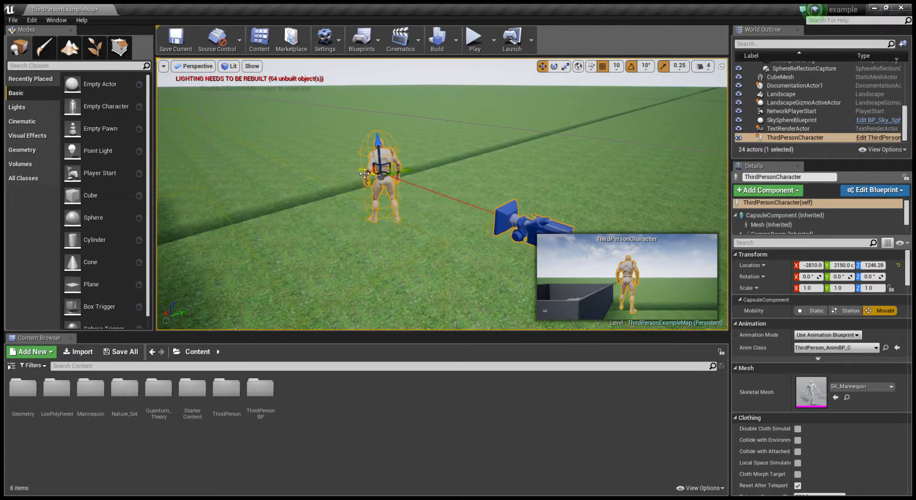
{"action": "left_click_drag", "start_coordinate": [410, 171], "coordinate": [620, 116]}
{"action": "right_click_drag", "start_coordinate": [519, 159], "coordinate": [582, 167]}
{"action": "key", "text": "w"}
{"action": "left_click_drag", "start_coordinate": [293, 148], "coordinate": [417, 257]}
Step: Switch back to the landscape Sculpt tools over an open, flat area of grass away from the arena
{"action": "right_click_drag", "start_coordinate": [415, 222], "coordinate": [588, 258]}
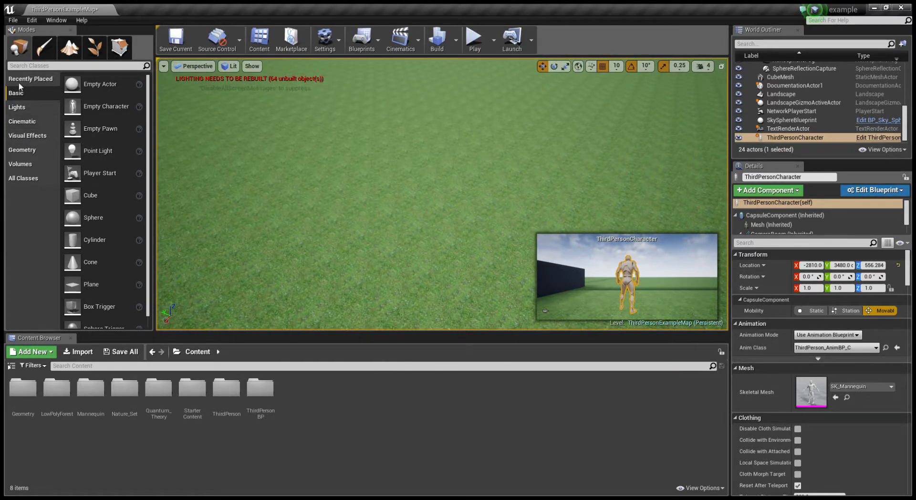
{"action": "left_click", "coordinate": [70, 47]}
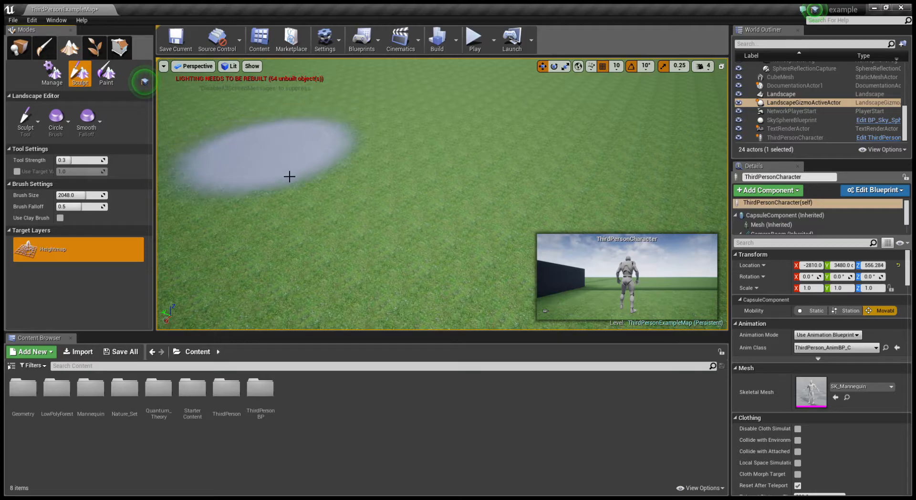
{"action": "right_click_drag", "start_coordinate": [351, 160], "coordinate": [206, 186]}
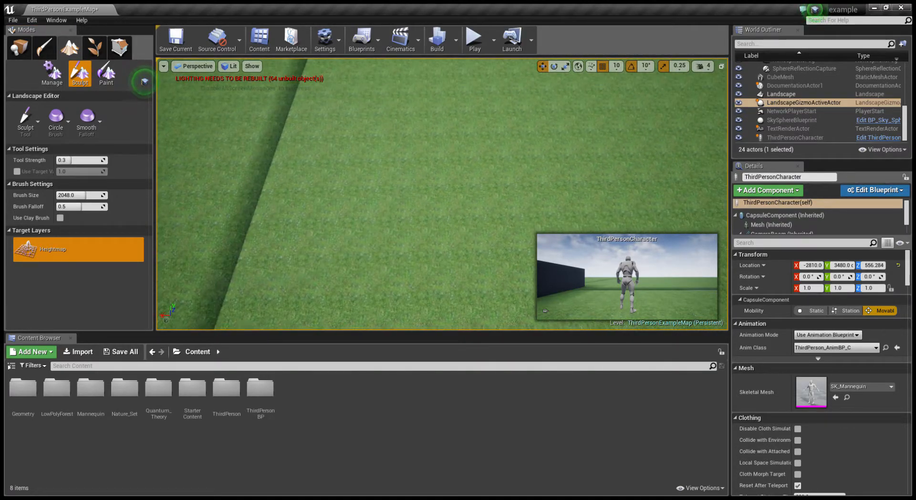
{"action": "right_click_drag", "start_coordinate": [372, 191], "coordinate": [506, 186]}
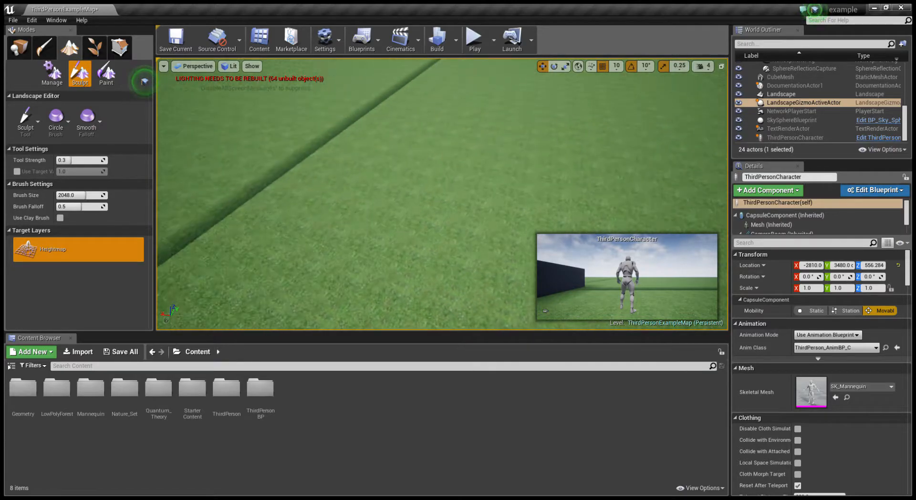
{"action": "right_click_drag", "start_coordinate": [430, 191], "coordinate": [456, 162]}
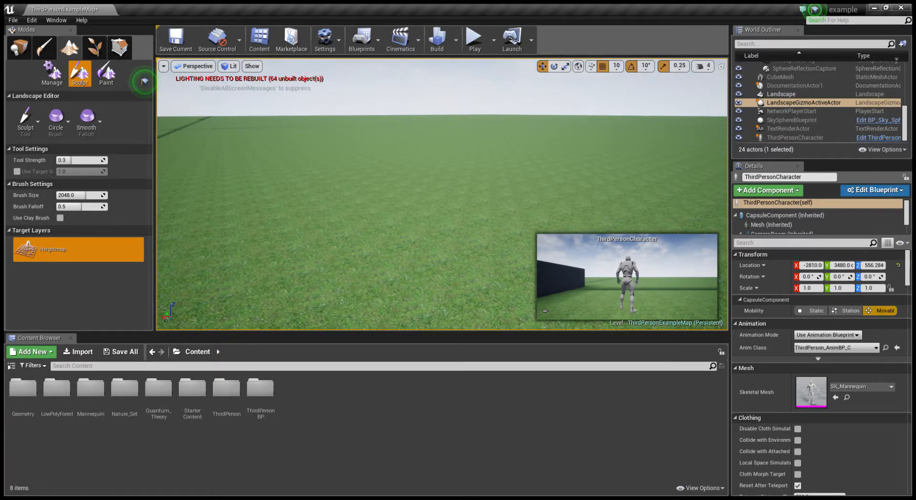
{"action": "right_click_drag", "start_coordinate": [309, 192], "coordinate": [308, 234]}
{"action": "mouse_move", "coordinate": [309, 193]}
{"action": "right_mouse_down"}
{"action": "mouse_move", "coordinate": [308, 115]}
{"action": "mouse_move", "coordinate": [309, 157]}
{"action": "mouse_move", "coordinate": [309, 144]}
{"action": "right_mouse_up"}
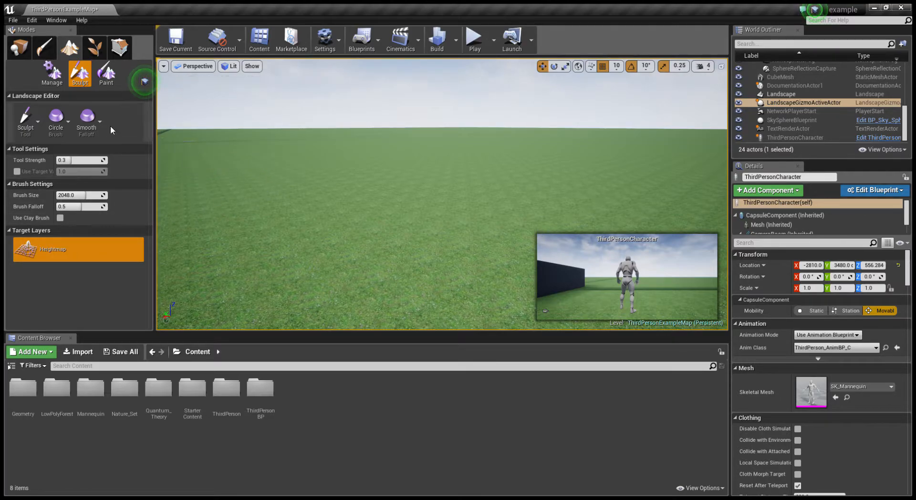
Step: Enlarge the sculpt brush size to about 3537 and raise the first stretch of terrain beside the arena
{"action": "mouse_move", "coordinate": [293, 165]}
{"action": "right_mouse_down"}
{"action": "mouse_move", "coordinate": [292, 249]}
{"action": "mouse_move", "coordinate": [284, 169]}
{"action": "mouse_move", "coordinate": [285, 215]}
{"action": "mouse_move", "coordinate": [285, 188]}
{"action": "right_mouse_up"}
{"action": "mouse_move", "coordinate": [262, 128]}
{"action": "right_mouse_down"}
{"action": "mouse_move", "coordinate": [263, 152]}
{"action": "mouse_move", "coordinate": [262, 127]}
{"action": "right_mouse_up"}
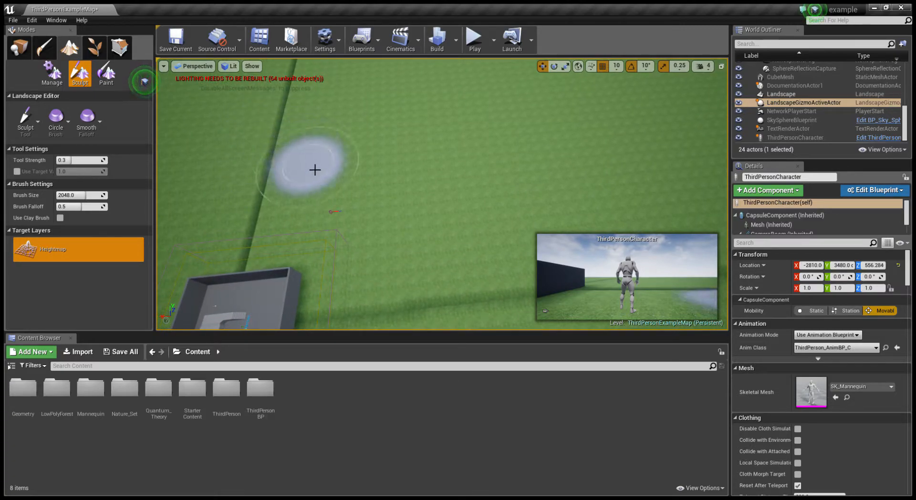
{"action": "left_click_drag", "start_coordinate": [77, 195], "coordinate": [93, 196]}
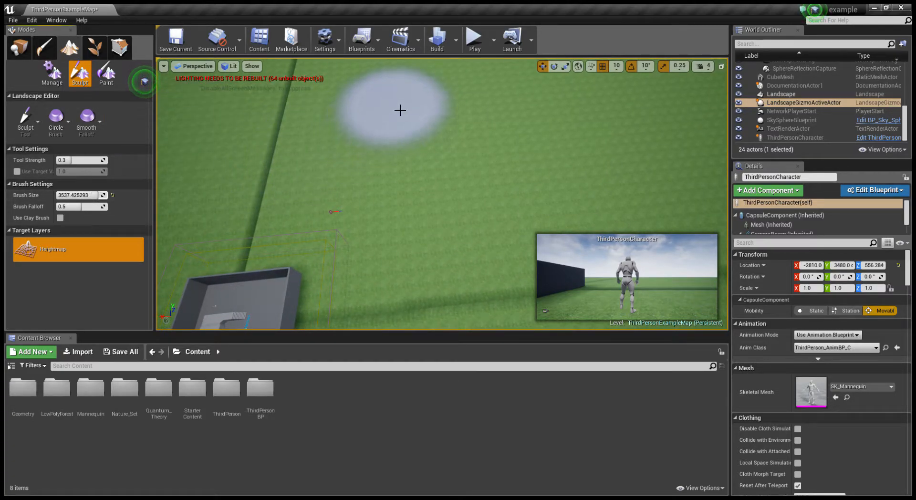
{"action": "mouse_move", "coordinate": [399, 108]}
{"action": "right_mouse_down"}
{"action": "mouse_move", "coordinate": [399, 91]}
{"action": "mouse_move", "coordinate": [399, 124]}
{"action": "mouse_move", "coordinate": [399, 91]}
{"action": "mouse_move", "coordinate": [382, 91]}
{"action": "mouse_move", "coordinate": [382, 122]}
{"action": "mouse_move", "coordinate": [382, 91]}
{"action": "mouse_move", "coordinate": [372, 91]}
{"action": "mouse_move", "coordinate": [372, 119]}
{"action": "mouse_move", "coordinate": [399, 93]}
{"action": "mouse_move", "coordinate": [401, 117]}
{"action": "right_mouse_up"}
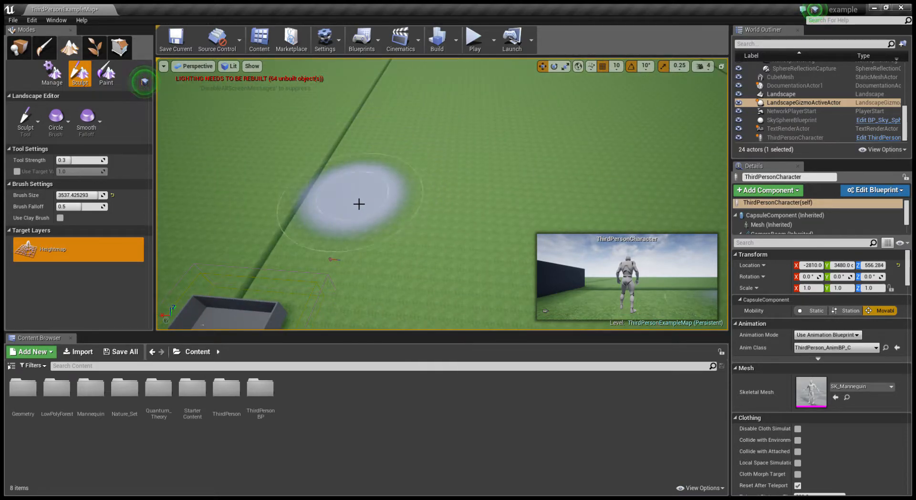
{"action": "mouse_move", "coordinate": [357, 212]}
{"action": "left_mouse_down"}
{"action": "mouse_move", "coordinate": [466, 143]}
{"action": "mouse_move", "coordinate": [530, 122]}
{"action": "mouse_move", "coordinate": [507, 86]}
{"action": "mouse_move", "coordinate": [528, 103]}
{"action": "mouse_move", "coordinate": [425, 133]}
{"action": "mouse_move", "coordinate": [370, 163]}
{"action": "mouse_move", "coordinate": [357, 188]}
{"action": "mouse_move", "coordinate": [405, 180]}
{"action": "left_mouse_up"}
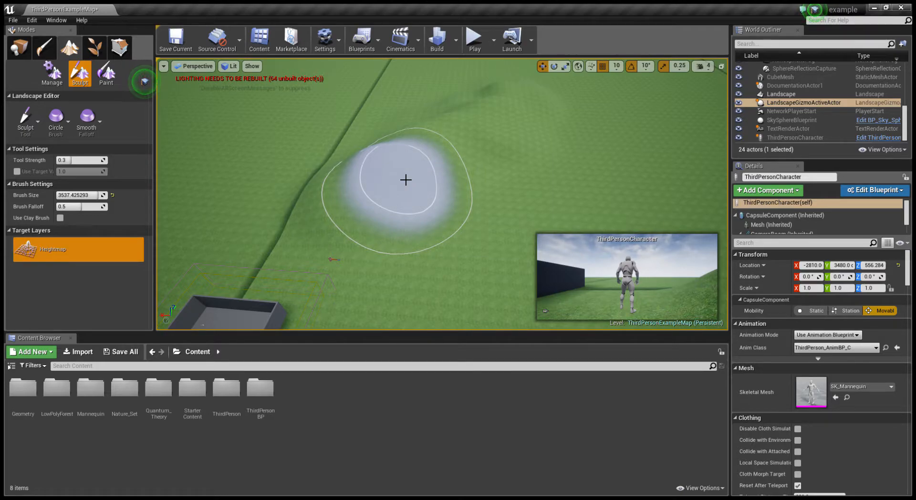
Step: Raise low hills on the flat grass farther away from the arena, extending the first raised stretch
{"action": "mouse_move", "coordinate": [400, 187]}
{"action": "right_mouse_down"}
{"action": "mouse_move", "coordinate": [409, 221]}
{"action": "mouse_move", "coordinate": [363, 223]}
{"action": "mouse_move", "coordinate": [404, 223]}
{"action": "right_mouse_up"}
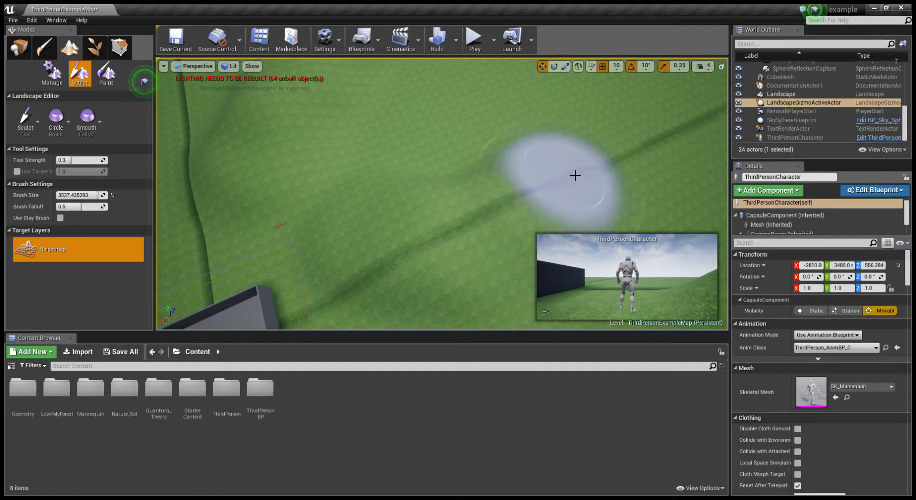
{"action": "right_click_drag", "start_coordinate": [592, 151], "coordinate": [642, 122]}
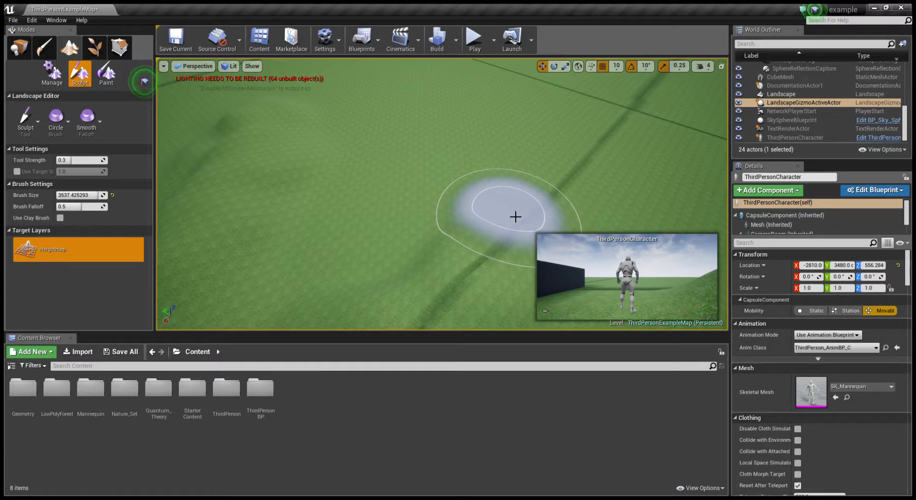
{"action": "mouse_move", "coordinate": [517, 215]}
{"action": "left_mouse_down"}
{"action": "mouse_move", "coordinate": [538, 164]}
{"action": "mouse_move", "coordinate": [536, 137]}
{"action": "mouse_move", "coordinate": [511, 90]}
{"action": "mouse_move", "coordinate": [528, 129]}
{"action": "mouse_move", "coordinate": [537, 91]}
{"action": "mouse_move", "coordinate": [509, 129]}
{"action": "mouse_move", "coordinate": [483, 100]}
{"action": "mouse_move", "coordinate": [485, 129]}
{"action": "mouse_move", "coordinate": [564, 161]}
{"action": "mouse_move", "coordinate": [549, 133]}
{"action": "mouse_move", "coordinate": [527, 146]}
{"action": "left_mouse_up"}
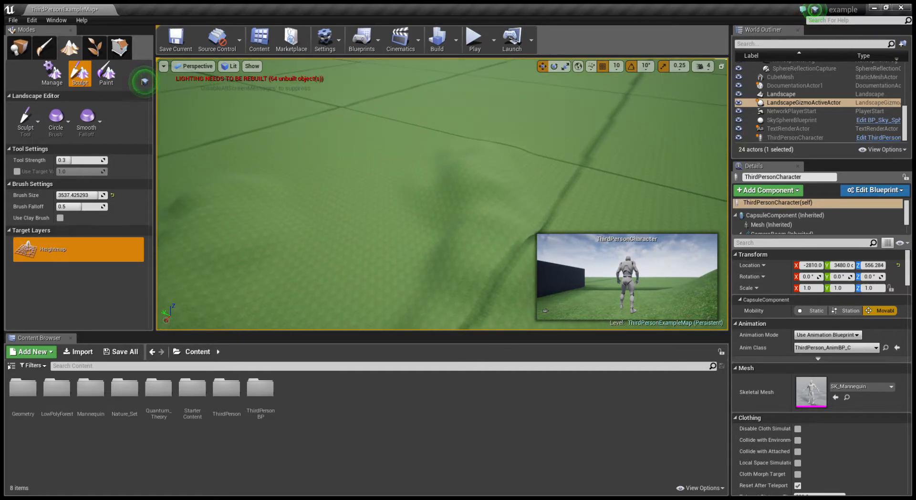
{"action": "mouse_move", "coordinate": [471, 123]}
{"action": "left_mouse_down"}
{"action": "mouse_move", "coordinate": [495, 164]}
{"action": "mouse_move", "coordinate": [442, 119]}
{"action": "mouse_move", "coordinate": [469, 148]}
{"action": "mouse_move", "coordinate": [474, 141]}
{"action": "mouse_move", "coordinate": [451, 123]}
{"action": "mouse_move", "coordinate": [516, 170]}
{"action": "mouse_move", "coordinate": [512, 153]}
{"action": "mouse_move", "coordinate": [487, 180]}
{"action": "mouse_move", "coordinate": [496, 202]}
{"action": "mouse_move", "coordinate": [436, 137]}
{"action": "mouse_move", "coordinate": [450, 137]}
{"action": "mouse_move", "coordinate": [382, 170]}
{"action": "left_mouse_up"}
{"action": "mouse_move", "coordinate": [382, 169]}
{"action": "right_mouse_down"}
{"action": "mouse_move", "coordinate": [377, 181]}
{"action": "mouse_move", "coordinate": [352, 168]}
{"action": "right_mouse_up"}
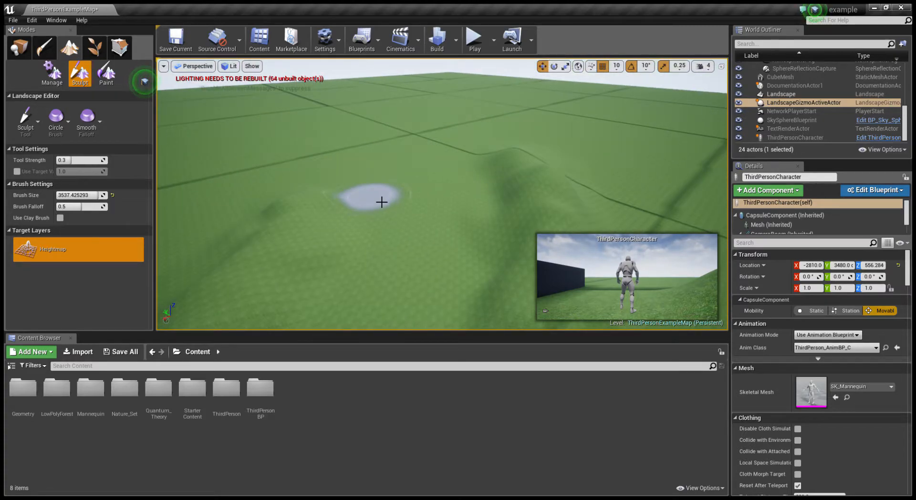
Step: Raise hills at the far end of the sculpted area and build them into a ridge running back toward the arena
{"action": "mouse_move", "coordinate": [305, 174]}
{"action": "left_mouse_down"}
{"action": "mouse_move", "coordinate": [330, 149]}
{"action": "mouse_move", "coordinate": [299, 184]}
{"action": "mouse_move", "coordinate": [325, 148]}
{"action": "left_mouse_up"}
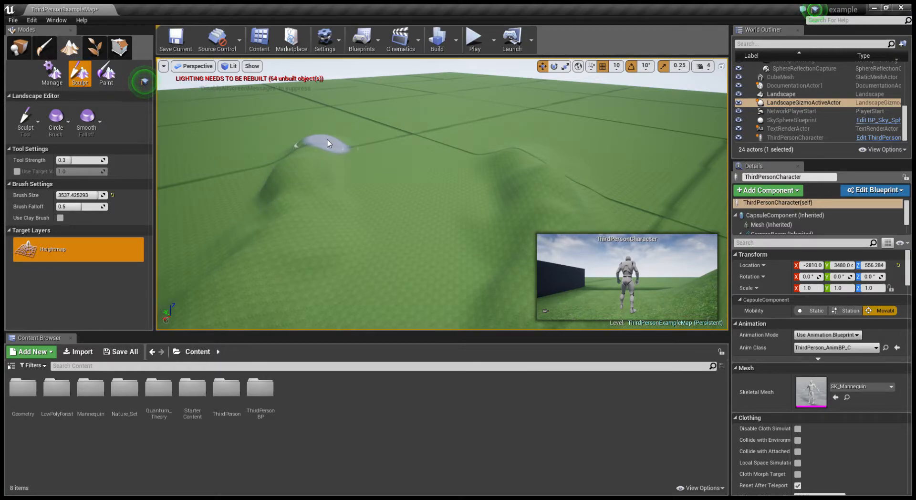
{"action": "left_click_drag", "start_coordinate": [363, 155], "coordinate": [275, 223]}
{"action": "mouse_move", "coordinate": [296, 209]}
{"action": "right_mouse_down"}
{"action": "mouse_move", "coordinate": [267, 234]}
{"action": "mouse_move", "coordinate": [210, 249]}
{"action": "right_mouse_up"}
{"action": "right_click_drag", "start_coordinate": [370, 134], "coordinate": [420, 117]}
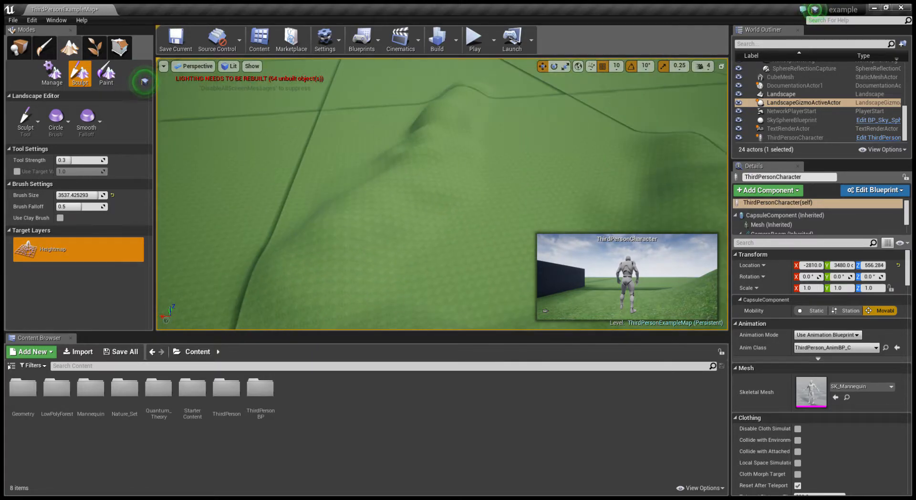
{"action": "mouse_move", "coordinate": [428, 143]}
{"action": "left_mouse_down"}
{"action": "mouse_move", "coordinate": [305, 206]}
{"action": "mouse_move", "coordinate": [258, 259]}
{"action": "mouse_move", "coordinate": [242, 251]}
{"action": "mouse_move", "coordinate": [279, 220]}
{"action": "mouse_move", "coordinate": [277, 198]}
{"action": "mouse_move", "coordinate": [344, 171]}
{"action": "mouse_move", "coordinate": [352, 157]}
{"action": "mouse_move", "coordinate": [298, 166]}
{"action": "mouse_move", "coordinate": [278, 189]}
{"action": "mouse_move", "coordinate": [391, 137]}
{"action": "left_mouse_up"}
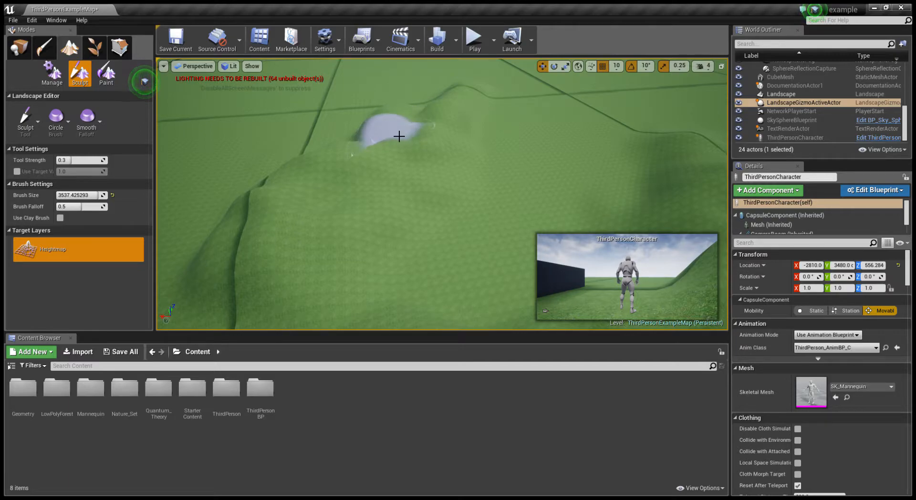
{"action": "right_click_drag", "start_coordinate": [403, 122], "coordinate": [421, 101]}
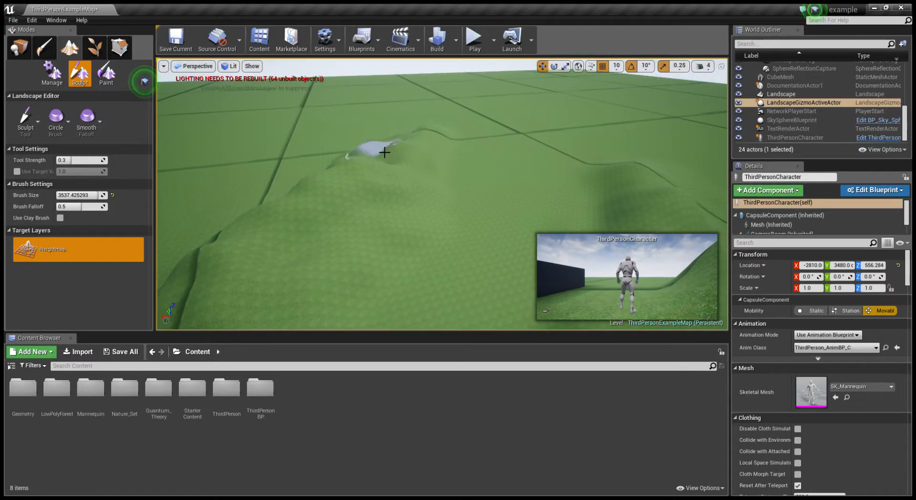
{"action": "left_click_drag", "start_coordinate": [379, 153], "coordinate": [377, 157]}
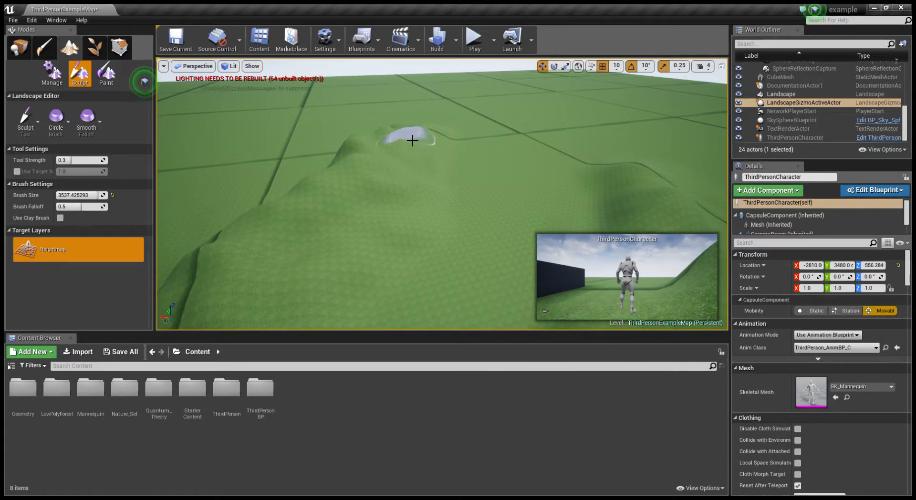
Step: Raise a second ridge starting next to the arena's corner and leading out along the landscape's grid seam
{"action": "right_click_drag", "start_coordinate": [408, 140], "coordinate": [477, 177]}
{"action": "mouse_move", "coordinate": [396, 156]}
{"action": "right_mouse_down"}
{"action": "mouse_move", "coordinate": [382, 189]}
{"action": "mouse_move", "coordinate": [377, 177]}
{"action": "right_mouse_up"}
{"action": "mouse_move", "coordinate": [415, 149]}
{"action": "left_mouse_down"}
{"action": "mouse_move", "coordinate": [395, 123]}
{"action": "mouse_move", "coordinate": [436, 185]}
{"action": "left_mouse_up"}
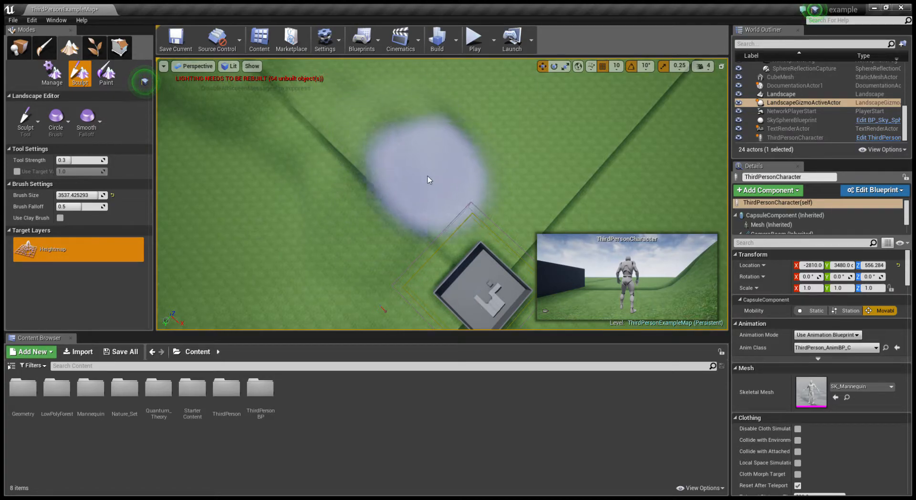
{"action": "right_click_drag", "start_coordinate": [436, 184], "coordinate": [438, 162]}
{"action": "mouse_move", "coordinate": [438, 187]}
{"action": "left_mouse_down"}
{"action": "mouse_move", "coordinate": [440, 209]}
{"action": "mouse_move", "coordinate": [414, 194]}
{"action": "mouse_move", "coordinate": [427, 219]}
{"action": "mouse_move", "coordinate": [411, 179]}
{"action": "mouse_move", "coordinate": [363, 145]}
{"action": "mouse_move", "coordinate": [409, 164]}
{"action": "mouse_move", "coordinate": [460, 261]}
{"action": "left_mouse_up"}
{"action": "right_click_drag", "start_coordinate": [463, 264], "coordinate": [433, 224]}
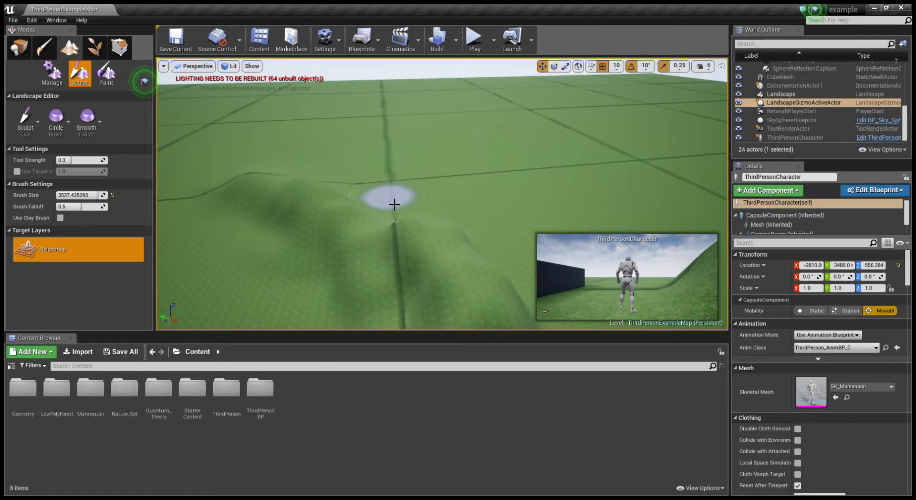
{"action": "mouse_move", "coordinate": [400, 213]}
{"action": "left_mouse_down"}
{"action": "mouse_move", "coordinate": [420, 225]}
{"action": "mouse_move", "coordinate": [391, 206]}
{"action": "mouse_move", "coordinate": [411, 212]}
{"action": "left_mouse_up"}
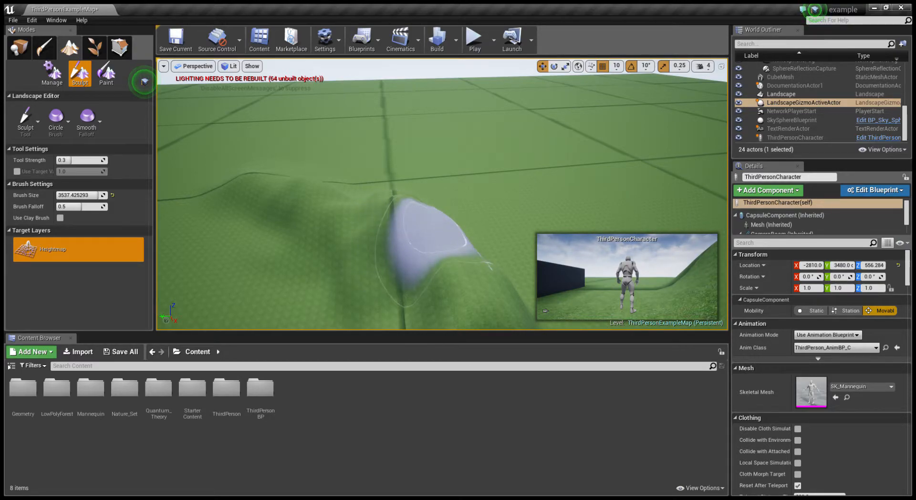
Step: Build up the crest and far end of the second ridge with additional uneven peaks
{"action": "right_click_drag", "start_coordinate": [452, 254], "coordinate": [438, 237]}
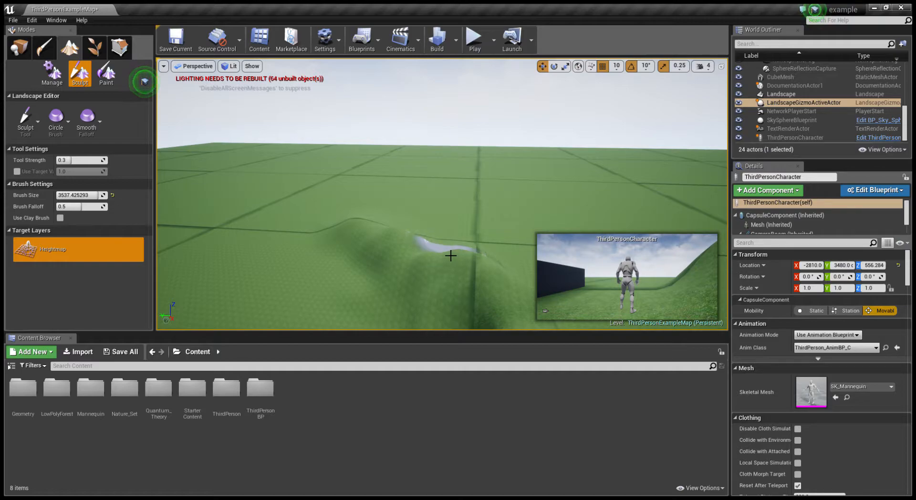
{"action": "mouse_move", "coordinate": [448, 248]}
{"action": "right_mouse_down"}
{"action": "mouse_move", "coordinate": [442, 287]}
{"action": "mouse_move", "coordinate": [406, 289]}
{"action": "mouse_move", "coordinate": [353, 272]}
{"action": "mouse_move", "coordinate": [410, 284]}
{"action": "mouse_move", "coordinate": [463, 272]}
{"action": "mouse_move", "coordinate": [509, 232]}
{"action": "mouse_move", "coordinate": [496, 287]}
{"action": "mouse_move", "coordinate": [448, 237]}
{"action": "right_mouse_up"}
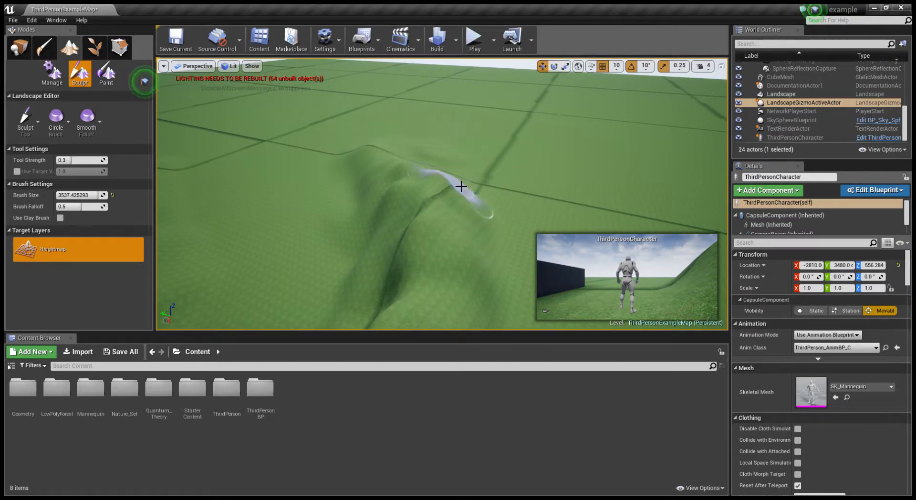
{"action": "mouse_move", "coordinate": [461, 173]}
{"action": "right_mouse_down"}
{"action": "mouse_move", "coordinate": [382, 203]}
{"action": "mouse_move", "coordinate": [463, 166]}
{"action": "right_mouse_up"}
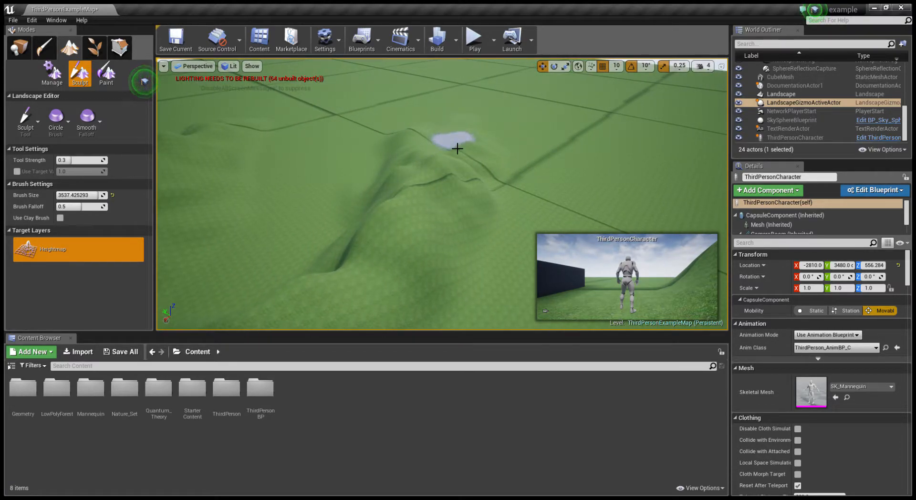
{"action": "mouse_move", "coordinate": [449, 150]}
{"action": "left_mouse_down"}
{"action": "mouse_move", "coordinate": [454, 198]}
{"action": "mouse_move", "coordinate": [441, 248]}
{"action": "mouse_move", "coordinate": [519, 185]}
{"action": "left_mouse_up"}
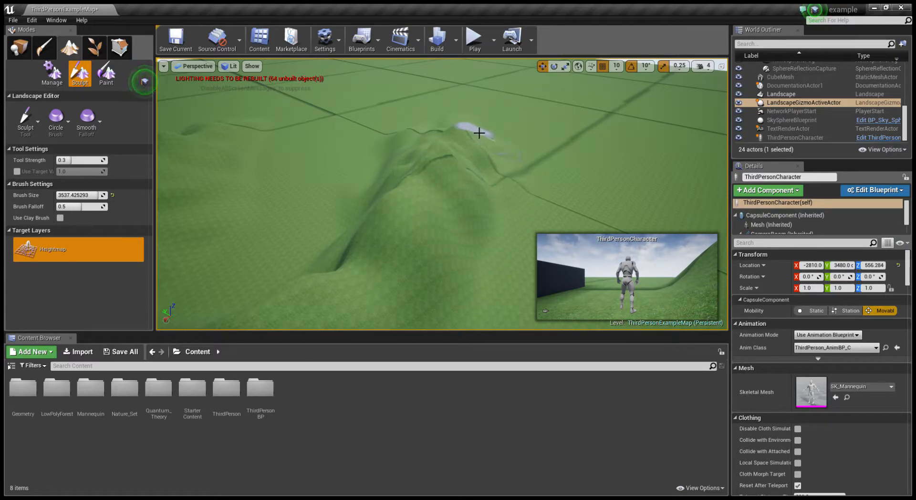
{"action": "mouse_move", "coordinate": [466, 126]}
{"action": "right_mouse_down"}
{"action": "mouse_move", "coordinate": [295, 156]}
{"action": "mouse_move", "coordinate": [324, 176]}
{"action": "mouse_move", "coordinate": [334, 201]}
{"action": "mouse_move", "coordinate": [329, 186]}
{"action": "mouse_move", "coordinate": [301, 184]}
{"action": "mouse_move", "coordinate": [353, 177]}
{"action": "mouse_move", "coordinate": [377, 210]}
{"action": "mouse_move", "coordinate": [391, 207]}
{"action": "mouse_move", "coordinate": [406, 167]}
{"action": "mouse_move", "coordinate": [377, 139]}
{"action": "mouse_move", "coordinate": [379, 162]}
{"action": "mouse_move", "coordinate": [365, 184]}
{"action": "mouse_move", "coordinate": [371, 147]}
{"action": "right_mouse_up"}
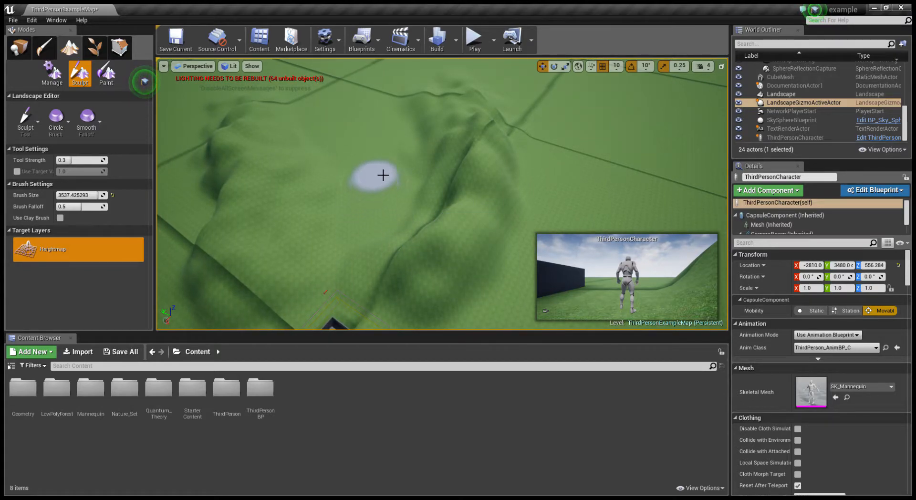
Step: Widen the second ridge by raising rounded hills along its outer side, starting near the arena
{"action": "right_click_drag", "start_coordinate": [377, 180], "coordinate": [366, 160]}
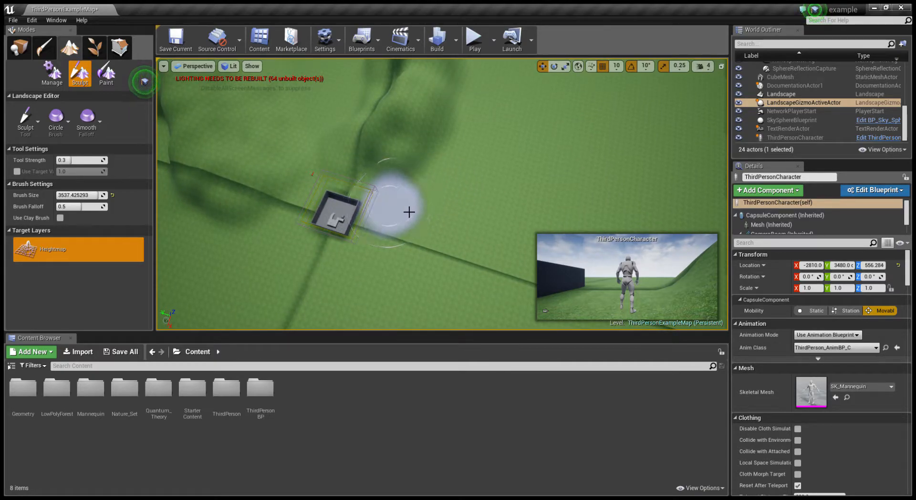
{"action": "mouse_move", "coordinate": [470, 157]}
{"action": "left_mouse_down"}
{"action": "mouse_move", "coordinate": [462, 141]}
{"action": "mouse_move", "coordinate": [462, 182]}
{"action": "mouse_move", "coordinate": [457, 162]}
{"action": "mouse_move", "coordinate": [426, 137]}
{"action": "mouse_move", "coordinate": [485, 122]}
{"action": "left_mouse_up"}
{"action": "right_click_drag", "start_coordinate": [485, 123], "coordinate": [477, 143]}
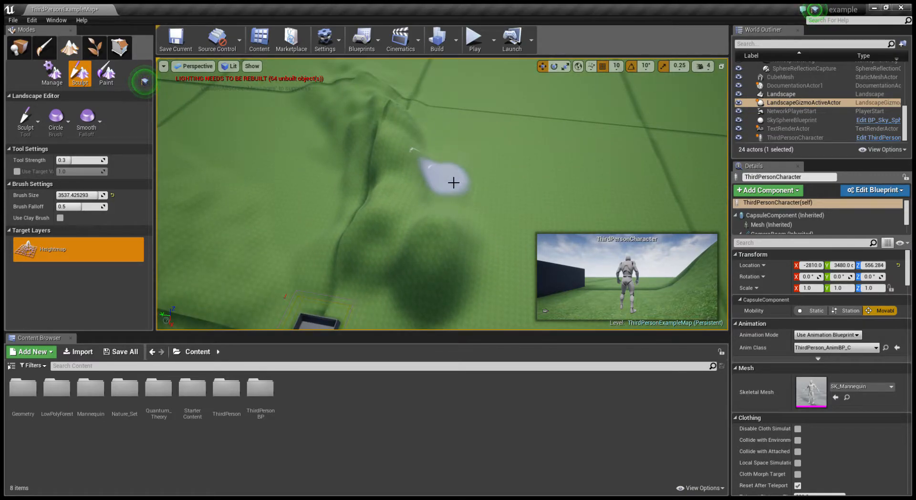
{"action": "mouse_move", "coordinate": [437, 210]}
{"action": "left_mouse_down"}
{"action": "mouse_move", "coordinate": [454, 182]}
{"action": "mouse_move", "coordinate": [431, 222]}
{"action": "mouse_move", "coordinate": [445, 205]}
{"action": "left_mouse_up"}
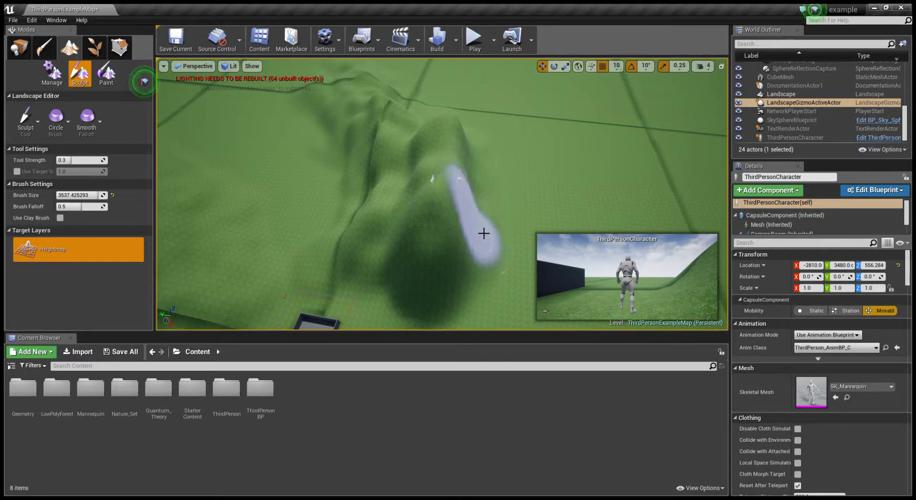
Step: Add peaks at the second ridge's outer end and raise tall hills along the opposite side of the valley
{"action": "right_click_drag", "start_coordinate": [485, 235], "coordinate": [478, 224]}
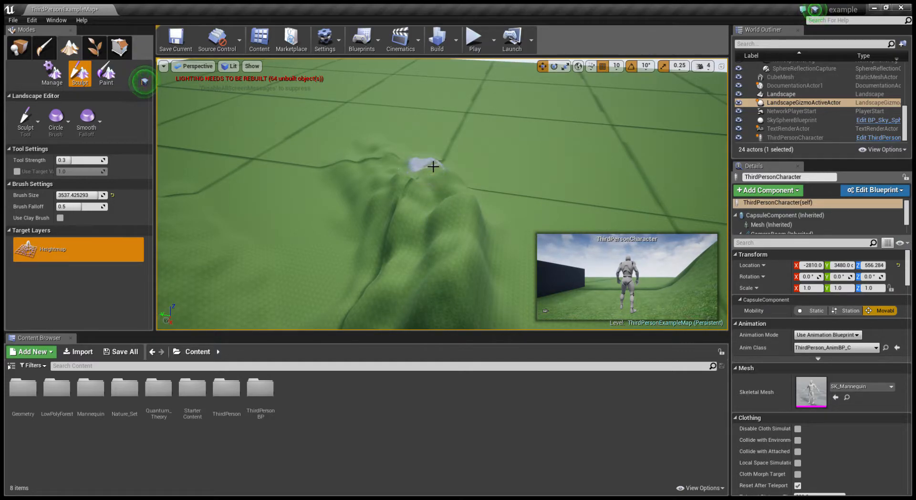
{"action": "mouse_move", "coordinate": [459, 176]}
{"action": "left_mouse_down"}
{"action": "mouse_move", "coordinate": [539, 236]}
{"action": "mouse_move", "coordinate": [496, 272]}
{"action": "mouse_move", "coordinate": [462, 164]}
{"action": "mouse_move", "coordinate": [437, 155]}
{"action": "left_mouse_up"}
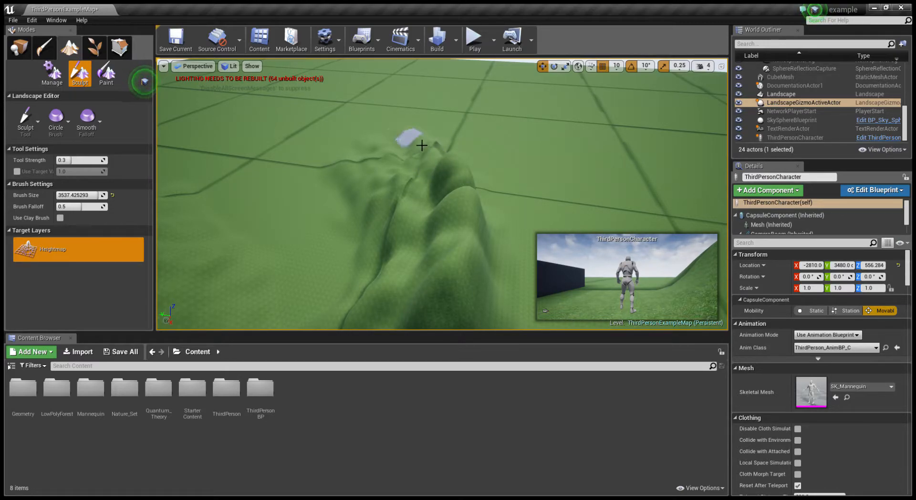
{"action": "right_click_drag", "start_coordinate": [423, 148], "coordinate": [430, 167]}
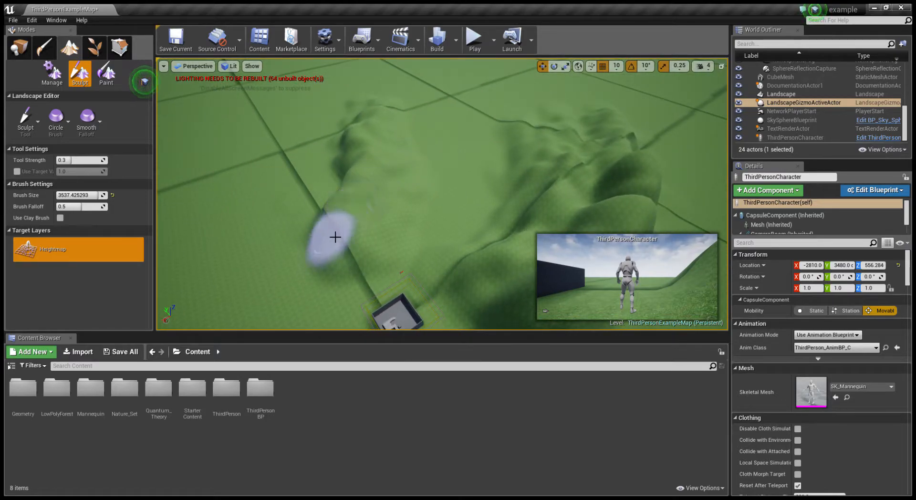
{"action": "mouse_move", "coordinate": [306, 244]}
{"action": "left_mouse_down"}
{"action": "mouse_move", "coordinate": [307, 198]}
{"action": "mouse_move", "coordinate": [299, 259]}
{"action": "mouse_move", "coordinate": [317, 189]}
{"action": "mouse_move", "coordinate": [299, 270]}
{"action": "mouse_move", "coordinate": [317, 211]}
{"action": "mouse_move", "coordinate": [311, 279]}
{"action": "mouse_move", "coordinate": [311, 202]}
{"action": "mouse_move", "coordinate": [292, 244]}
{"action": "mouse_move", "coordinate": [308, 207]}
{"action": "mouse_move", "coordinate": [296, 194]}
{"action": "left_mouse_up"}
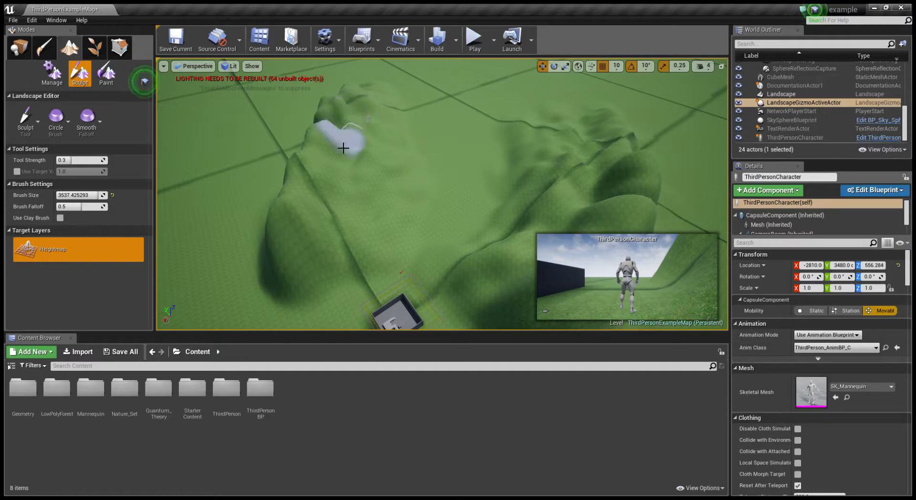
Step: Inspect the shape and slopes of the sculpted hills from close to the ground
{"action": "right_click_drag", "start_coordinate": [423, 206], "coordinate": [422, 181]}
{"action": "mouse_move", "coordinate": [467, 265]}
{"action": "right_mouse_down"}
{"action": "mouse_move", "coordinate": [465, 327]}
{"action": "mouse_move", "coordinate": [472, 303]}
{"action": "right_mouse_up"}
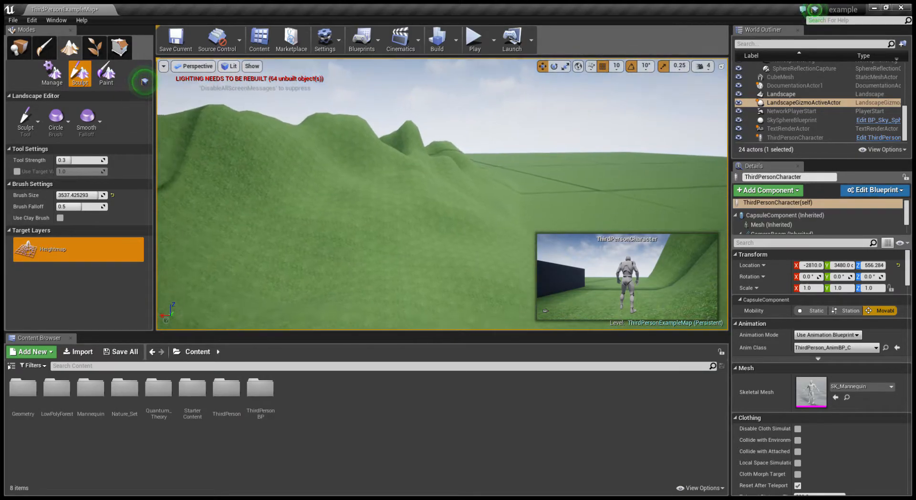
{"action": "key", "text": "Up"}
{"action": "key", "text": "Up"}
{"action": "key", "text": "Up"}
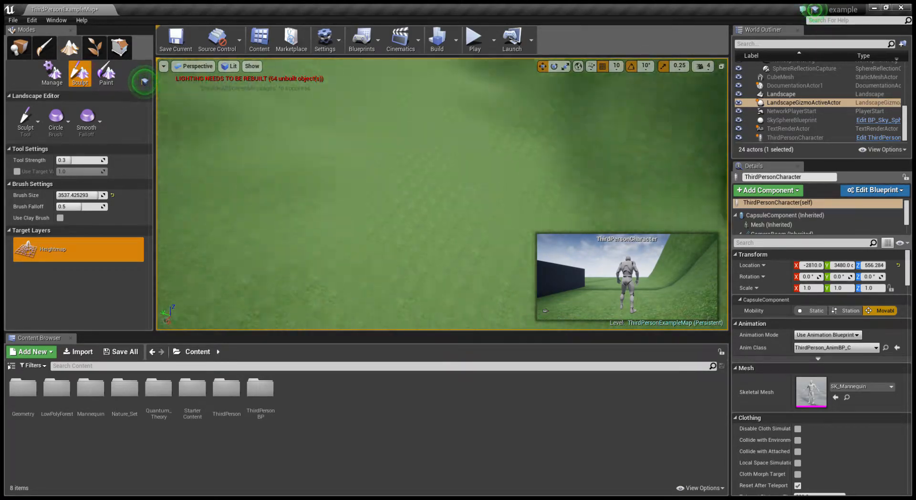
{"action": "right_click_drag", "start_coordinate": [442, 194], "coordinate": [289, 237]}
{"action": "mouse_move", "coordinate": [325, 272]}
{"action": "right_mouse_down"}
{"action": "mouse_move", "coordinate": [297, 290]}
{"action": "mouse_move", "coordinate": [245, 293]}
{"action": "mouse_move", "coordinate": [228, 248]}
{"action": "mouse_move", "coordinate": [239, 243]}
{"action": "right_mouse_up"}
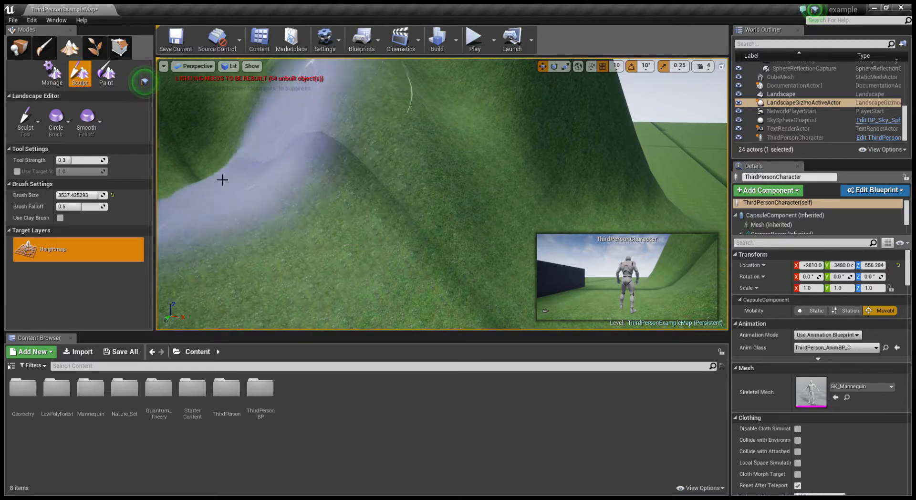
Step: Switch to foliage painting and open the Textures folder inside the Nature_Set content
{"action": "left_click", "coordinate": [95, 47]}
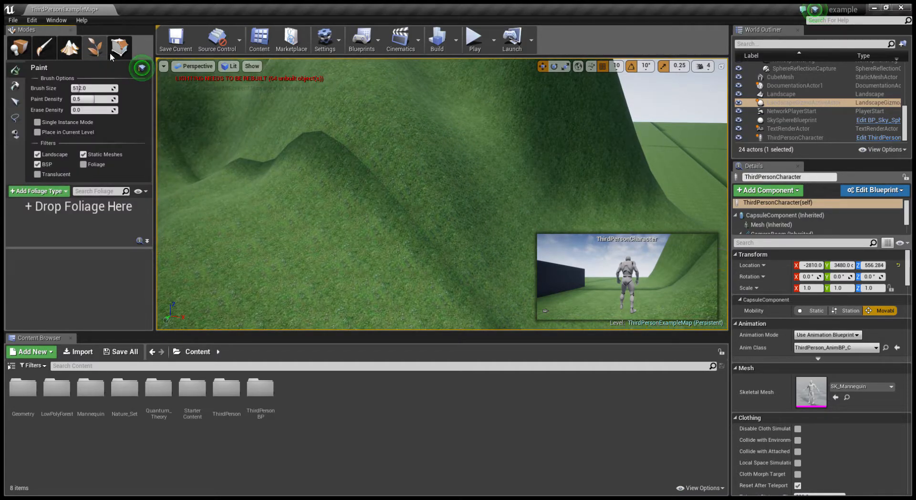
{"action": "mouse_move", "coordinate": [271, 186]}
{"action": "right_mouse_down"}
{"action": "mouse_move", "coordinate": [273, 172]}
{"action": "mouse_move", "coordinate": [277, 182]}
{"action": "right_mouse_up"}
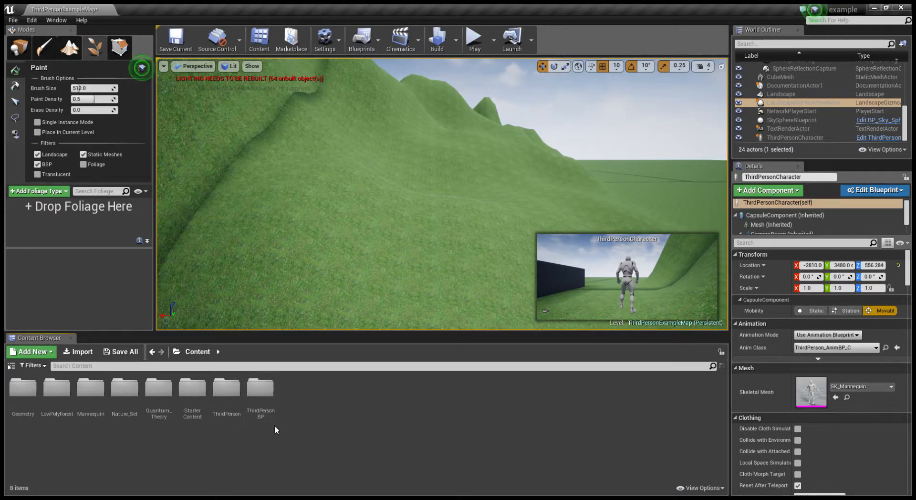
{"action": "double_click", "coordinate": [136, 414]}
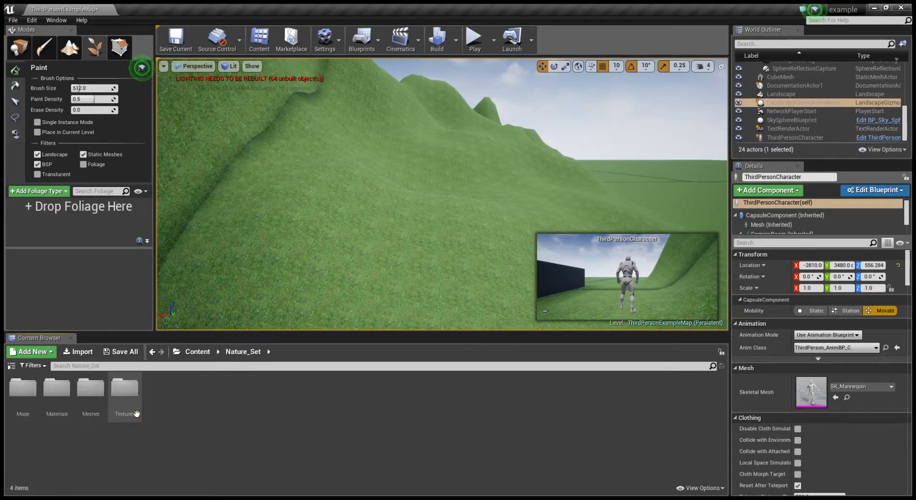
{"action": "left_click", "coordinate": [127, 412]}
{"action": "double_click", "coordinate": [128, 413]}
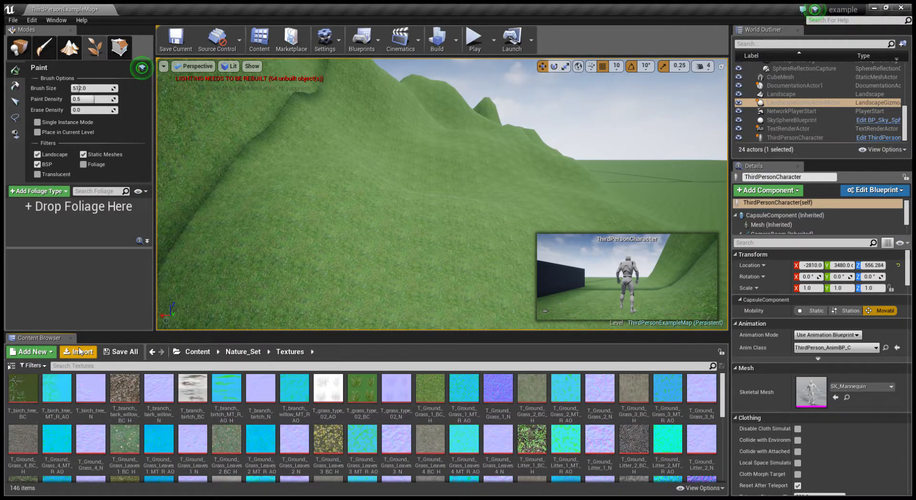
Step: Open the Meshes folder inside Nature_Set and add Small_Grass_01 as a foliage type
{"action": "left_click", "coordinate": [151, 352]}
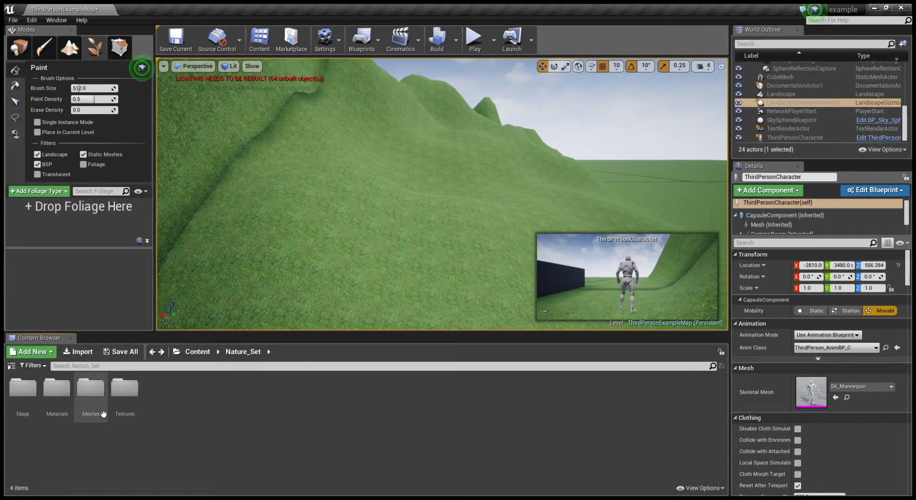
{"action": "double_click", "coordinate": [83, 408]}
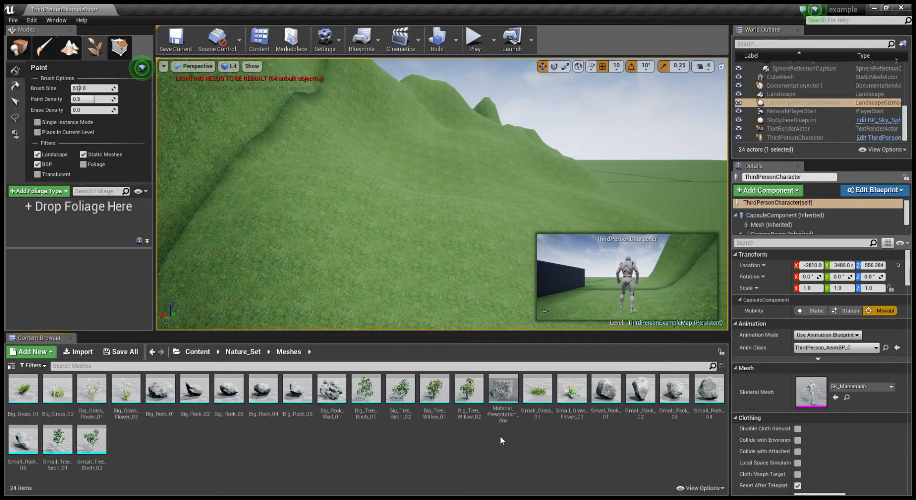
{"action": "left_click", "coordinate": [537, 389]}
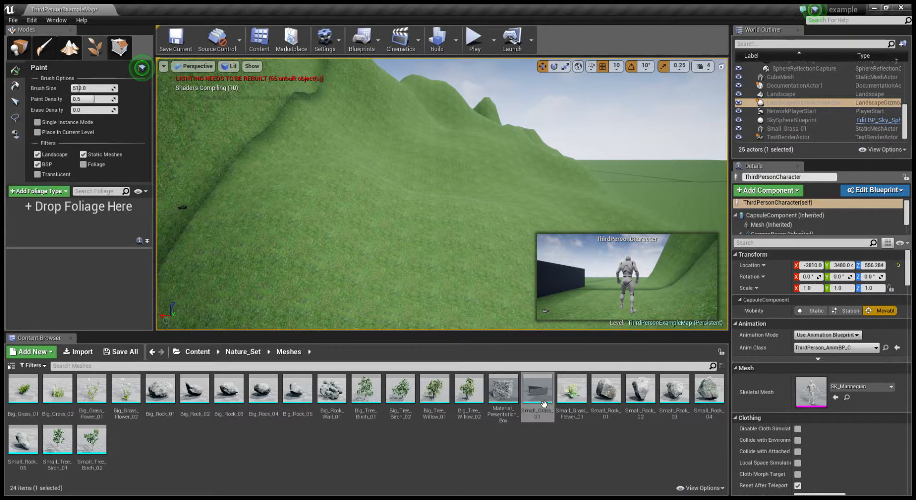
{"action": "mouse_move", "coordinate": [544, 404]}
{"action": "left_mouse_down"}
{"action": "mouse_move", "coordinate": [133, 272]}
{"action": "mouse_move", "coordinate": [47, 209]}
{"action": "left_mouse_up"}
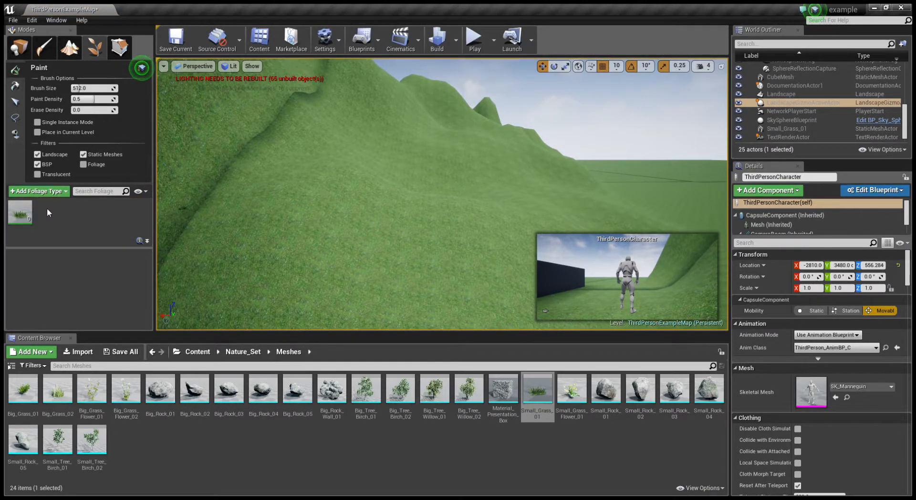
{"action": "mouse_move", "coordinate": [13, 212]}
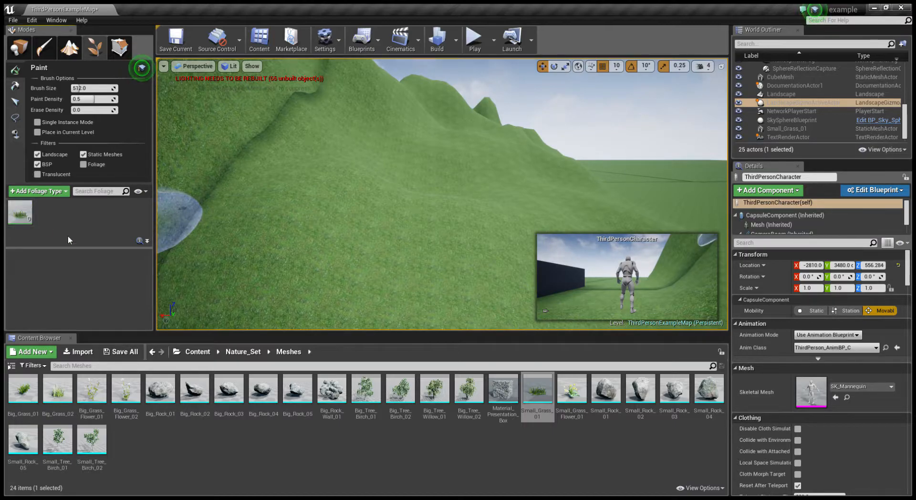
{"action": "left_click", "coordinate": [551, 457]}
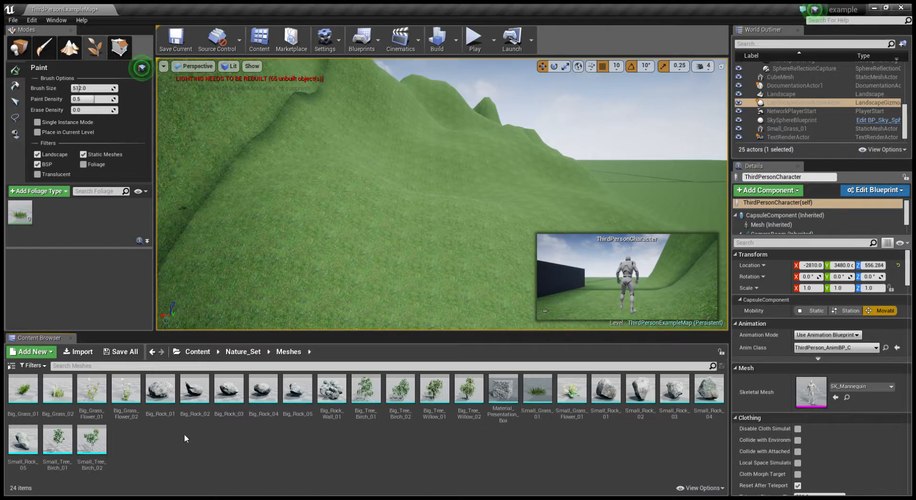
Step: Add the Nature_Set meshes Big_Grass_01 and Small_Grass_Flower_01 as foliage types
{"action": "left_click_drag", "start_coordinate": [24, 397], "coordinate": [52, 220]}
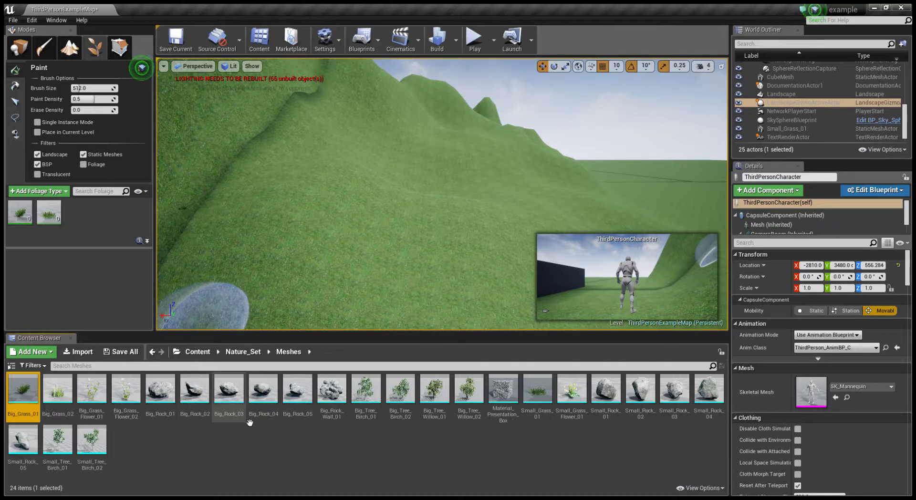
{"action": "left_click", "coordinate": [572, 392]}
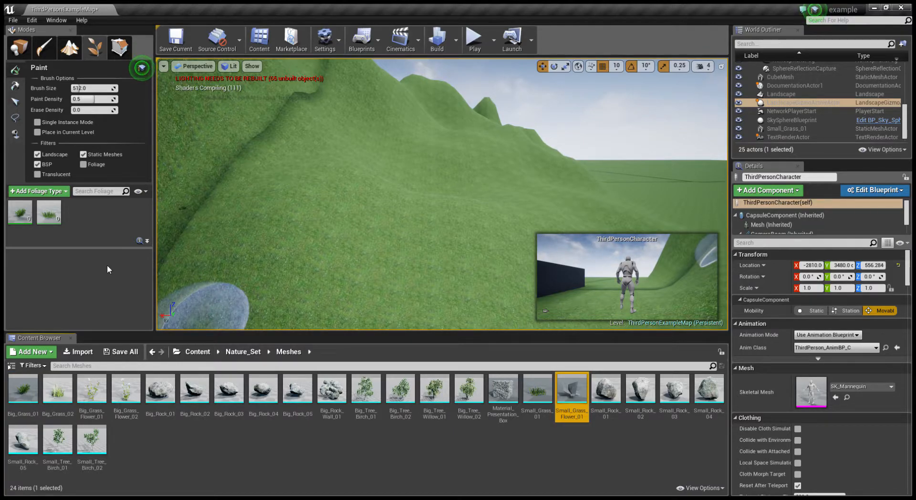
{"action": "left_click_drag", "start_coordinate": [576, 403], "coordinate": [80, 218]}
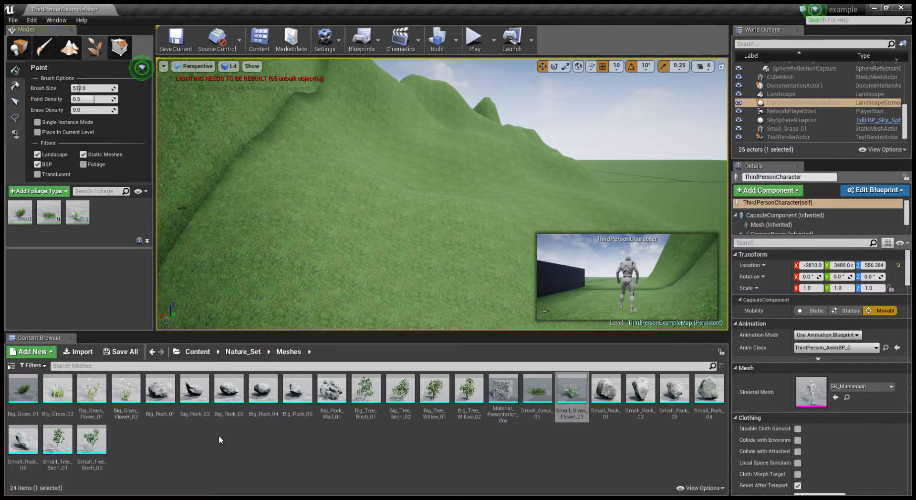
Step: Add Grass_01 and Bush_02 from the Ground_Plants folder of the LowPolyForest content as foliage types
{"action": "left_click", "coordinate": [201, 356]}
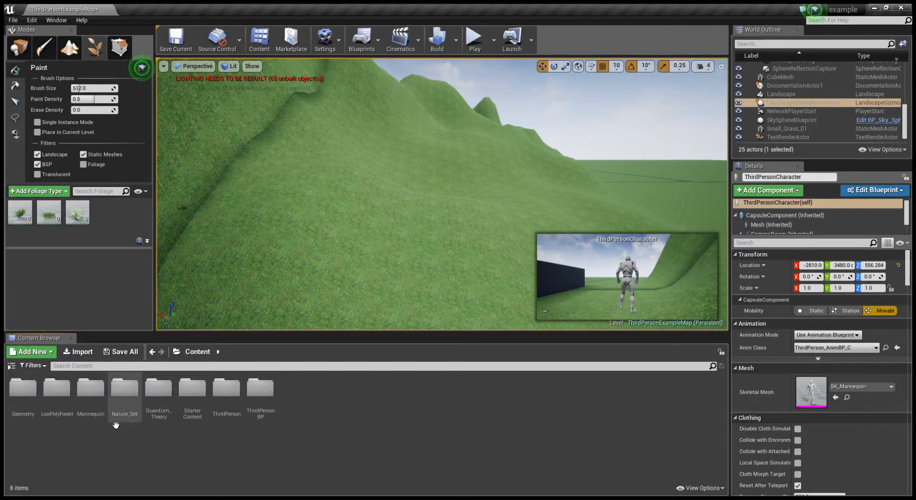
{"action": "double_click", "coordinate": [165, 406]}
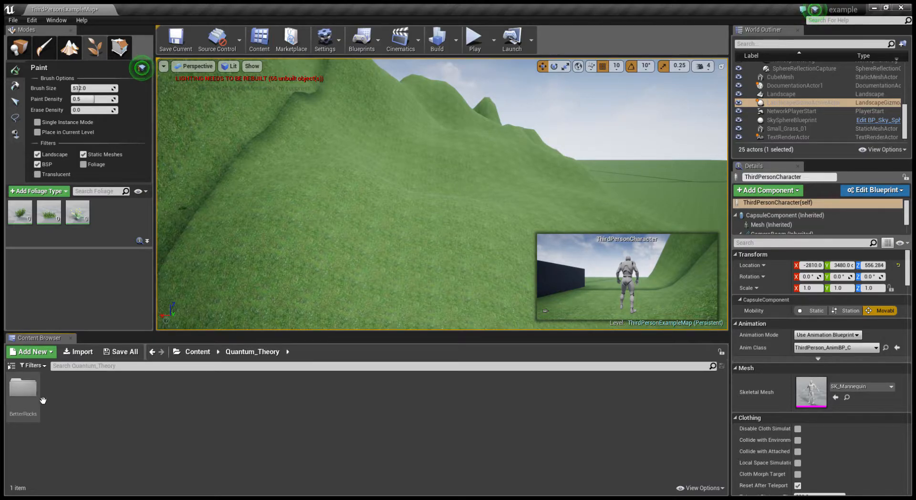
{"action": "left_click", "coordinate": [152, 351]}
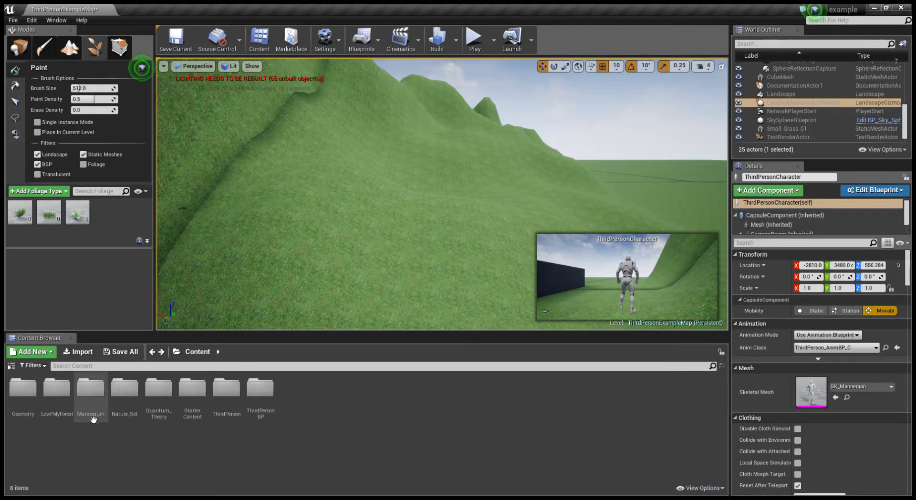
{"action": "double_click", "coordinate": [67, 418]}
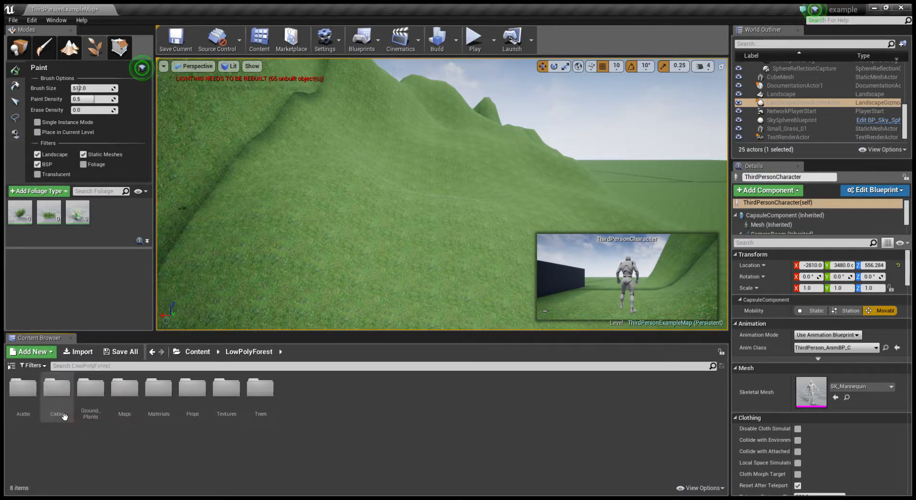
{"action": "double_click", "coordinate": [99, 416]}
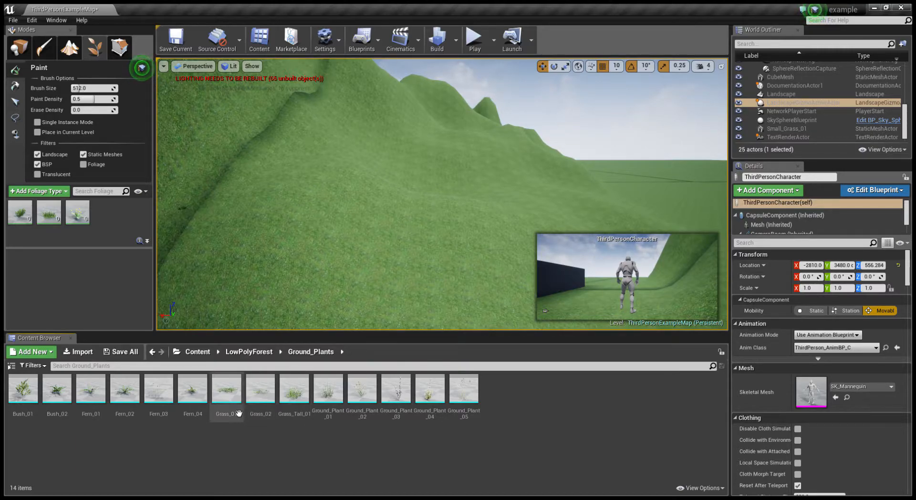
{"action": "left_click_drag", "start_coordinate": [238, 404], "coordinate": [101, 213]}
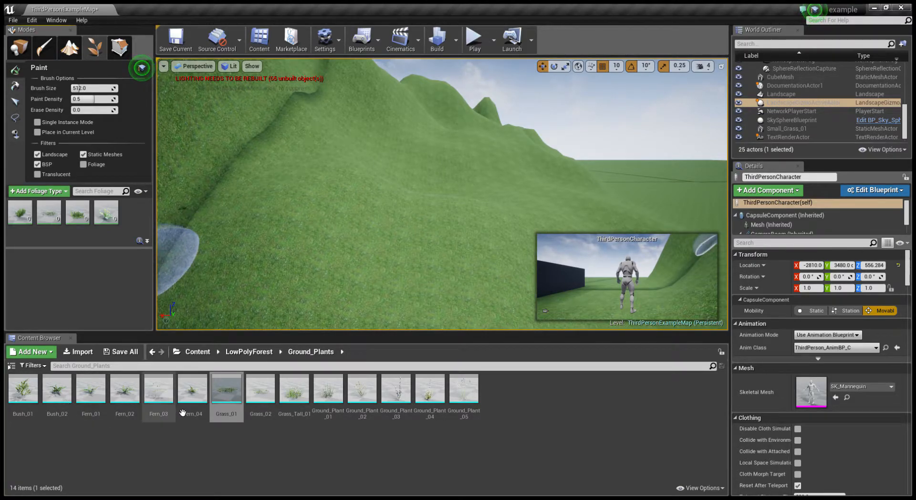
{"action": "left_click_drag", "start_coordinate": [57, 394], "coordinate": [119, 208]}
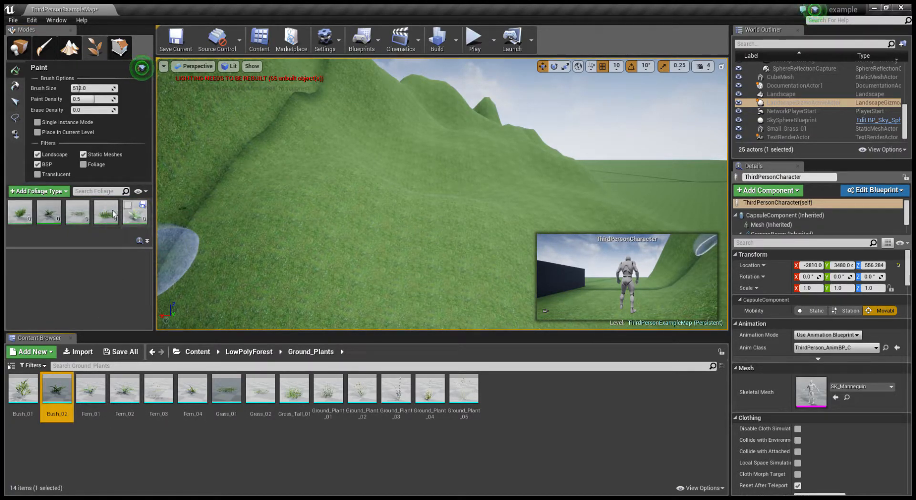
{"action": "left_click", "coordinate": [248, 442]}
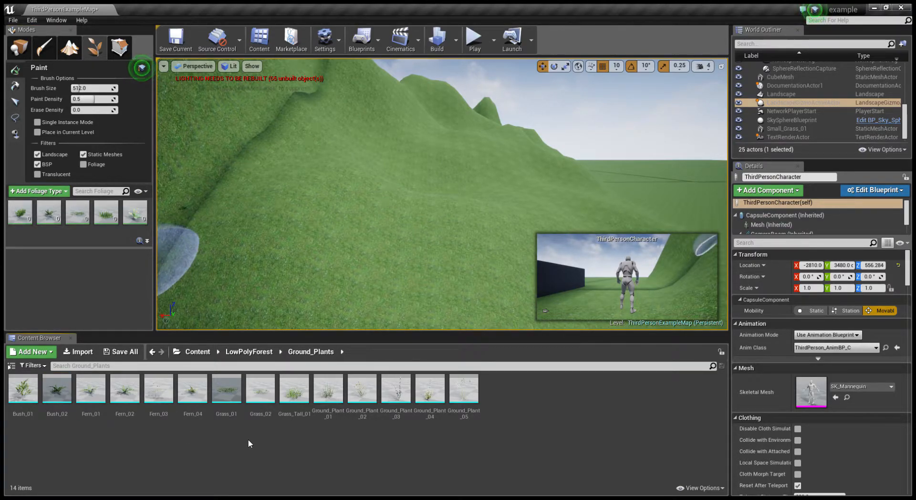
Step: Examine the grass mesh placed on the slope up close, then the arena and the open valley between the hills
{"action": "right_click_drag", "start_coordinate": [304, 262], "coordinate": [186, 241]}
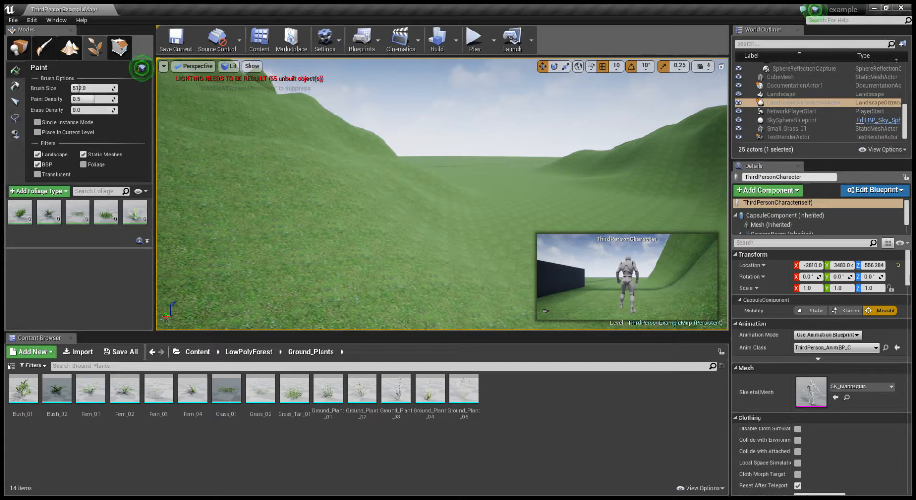
{"action": "right_click_drag", "start_coordinate": [186, 241], "coordinate": [191, 206]}
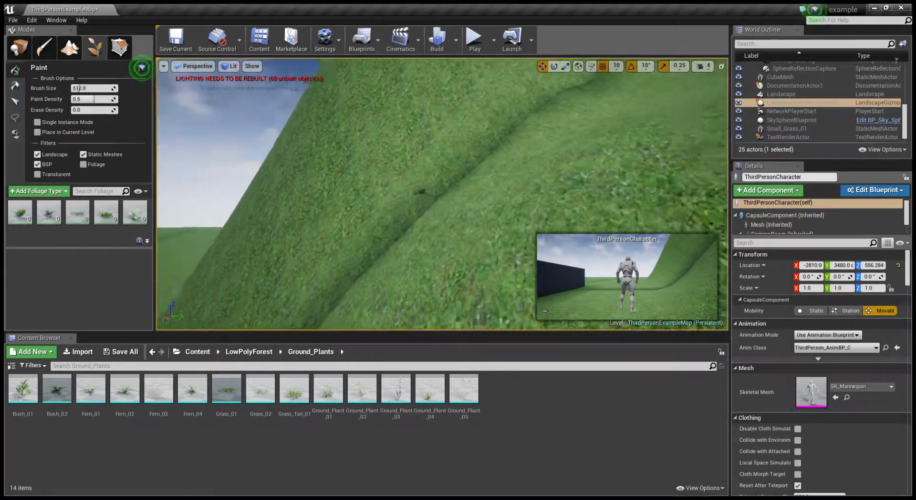
{"action": "key", "text": "w"}
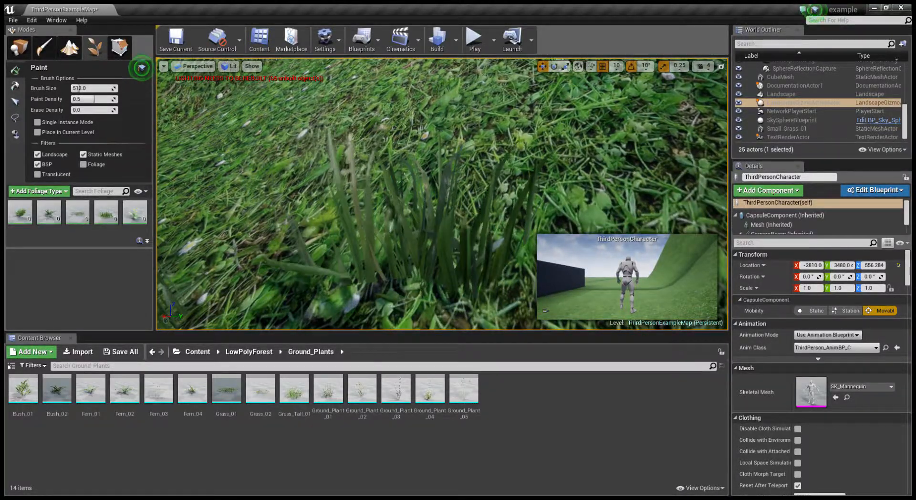
{"action": "key", "text": "s"}
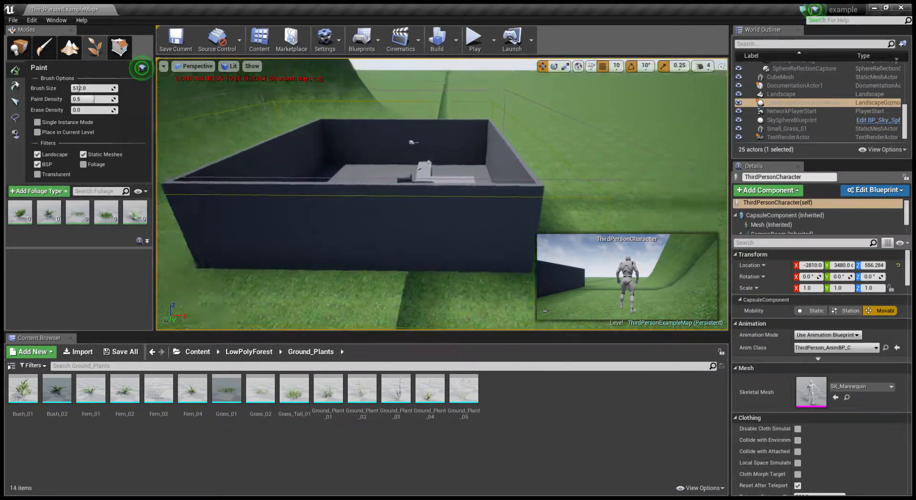
{"action": "key", "text": "w"}
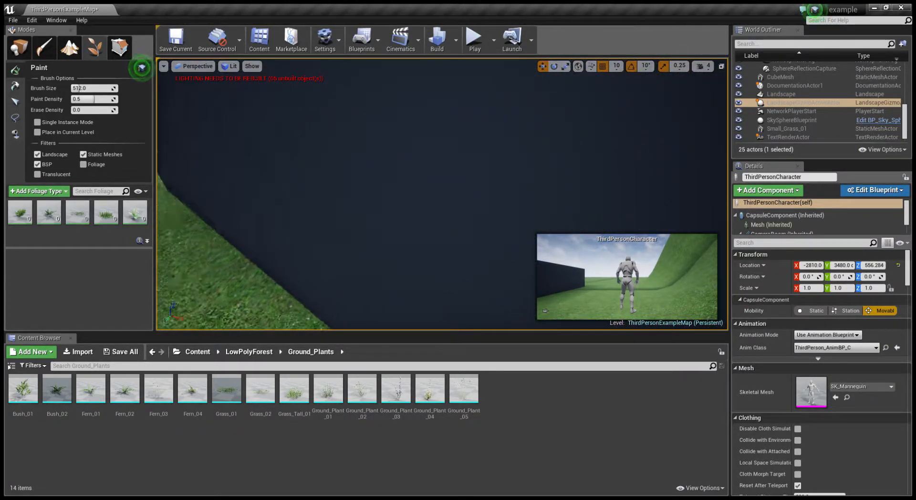
{"action": "key", "text": "e"}
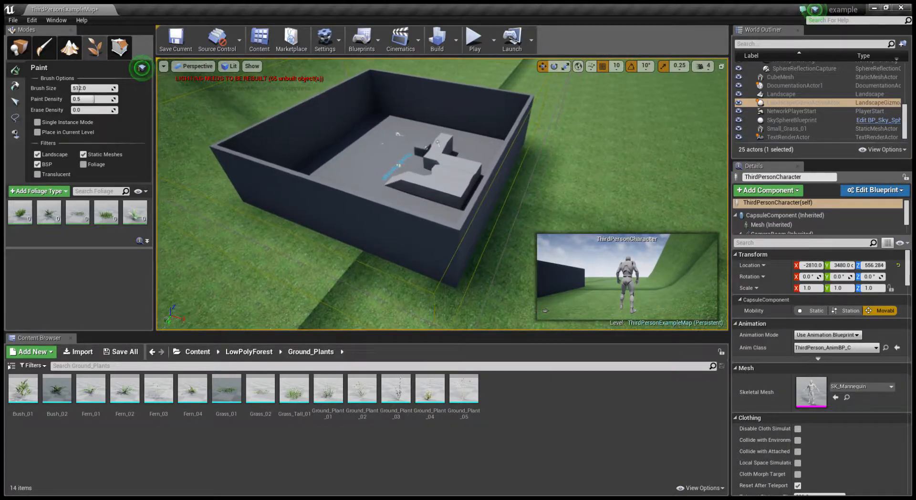
{"action": "right_click_drag", "start_coordinate": [415, 143], "coordinate": [415, 143]}
{"action": "right_click_drag", "start_coordinate": [302, 262], "coordinate": [303, 262]}
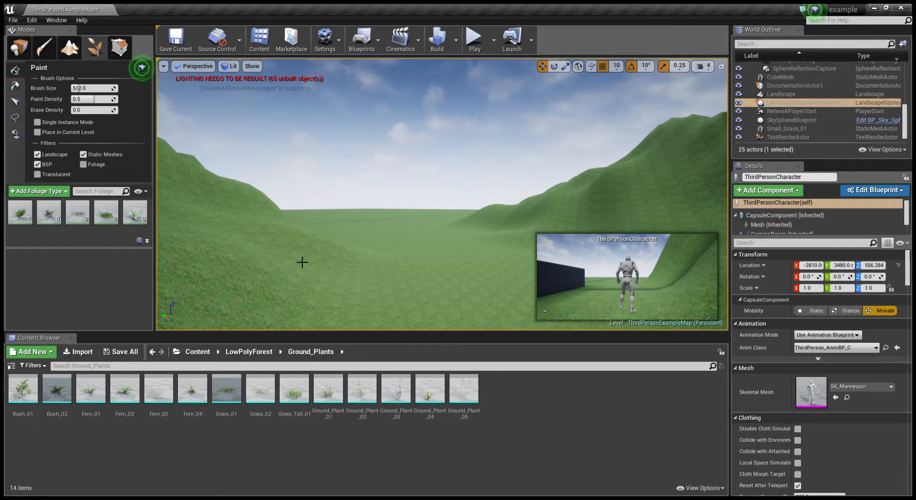